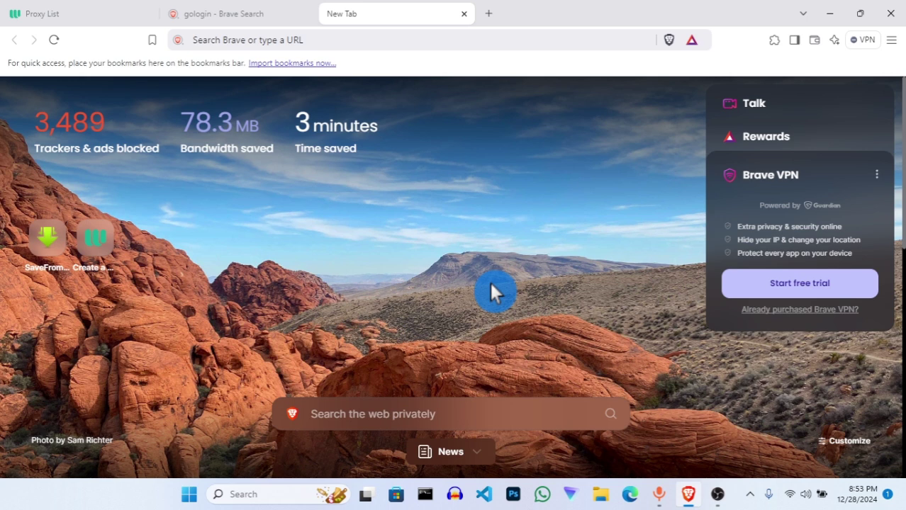
Switch to the already open Webshare dashboard and review its list of available proxies
click(439, 264)
click(65, 10)
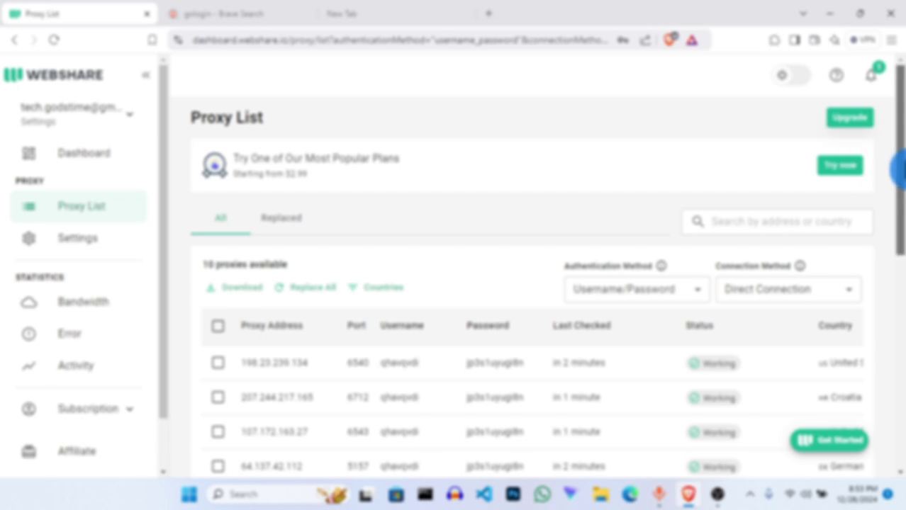
drag(899, 170, 898, 447)
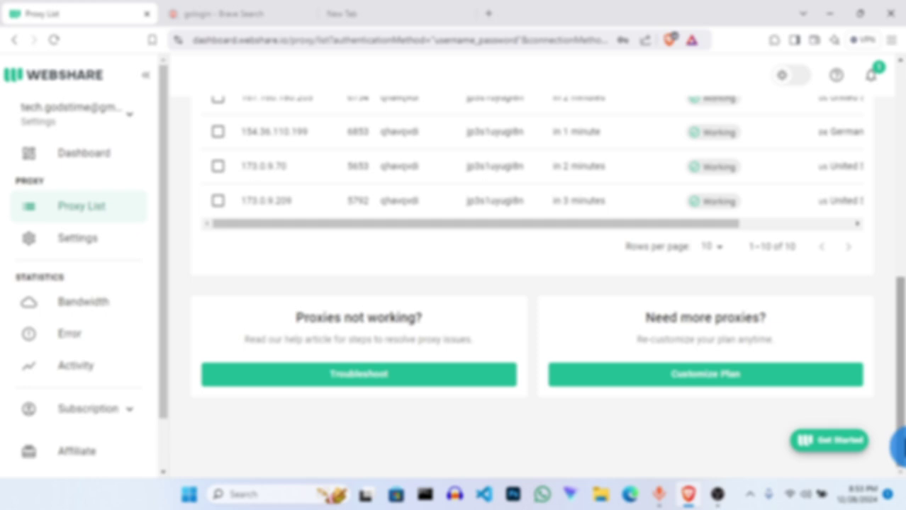
drag(897, 447, 898, 288)
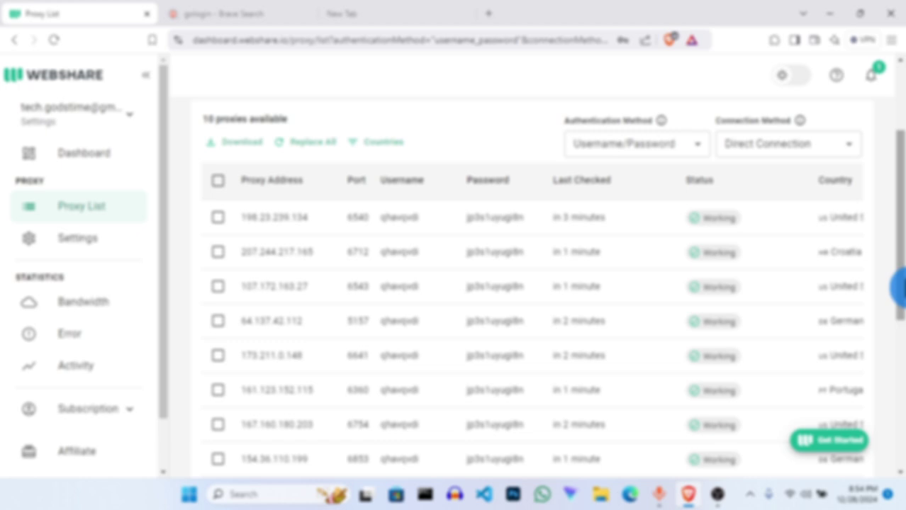
drag(899, 287, 899, 361)
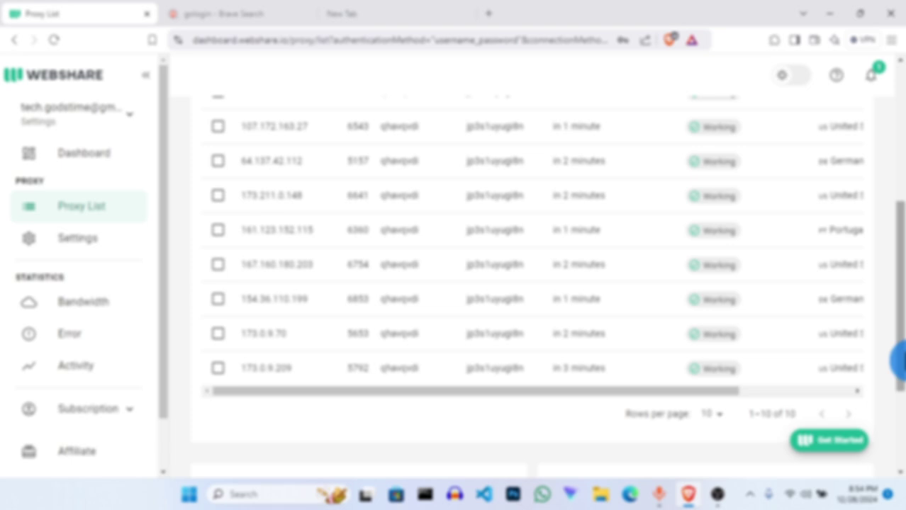
drag(899, 361, 898, 226)
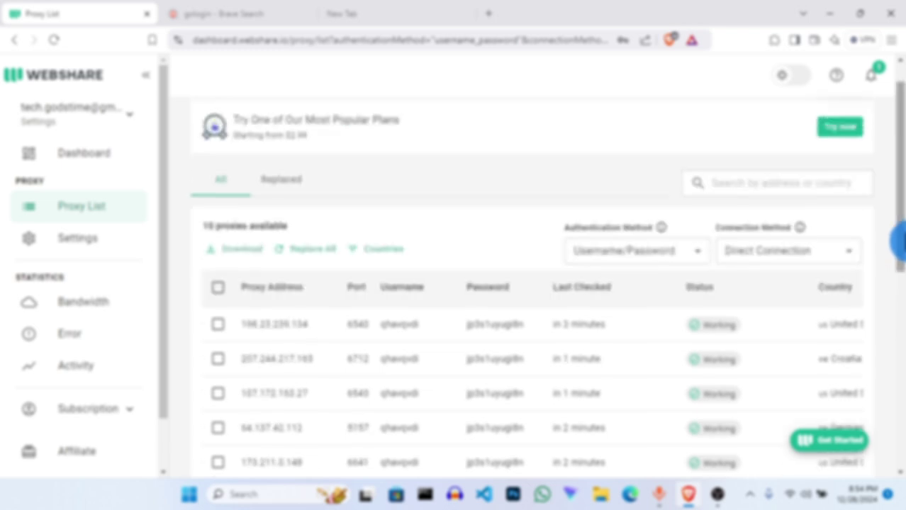
Search the web for webshare, open its proxy servers page and go to sign-up
click(363, 20)
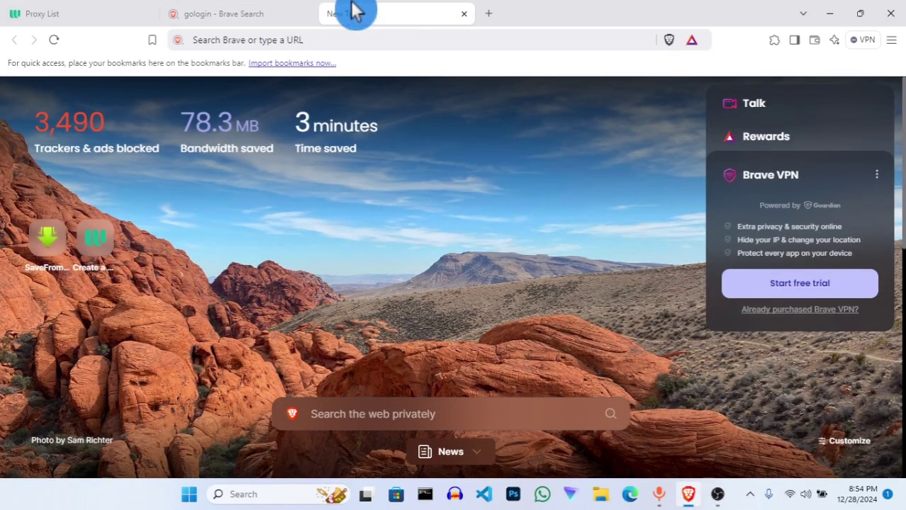
click(261, 36)
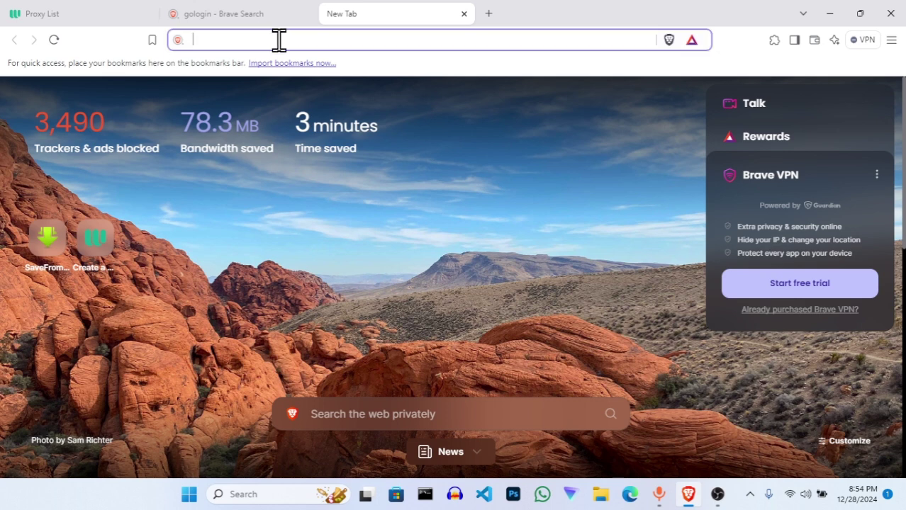
text(we)
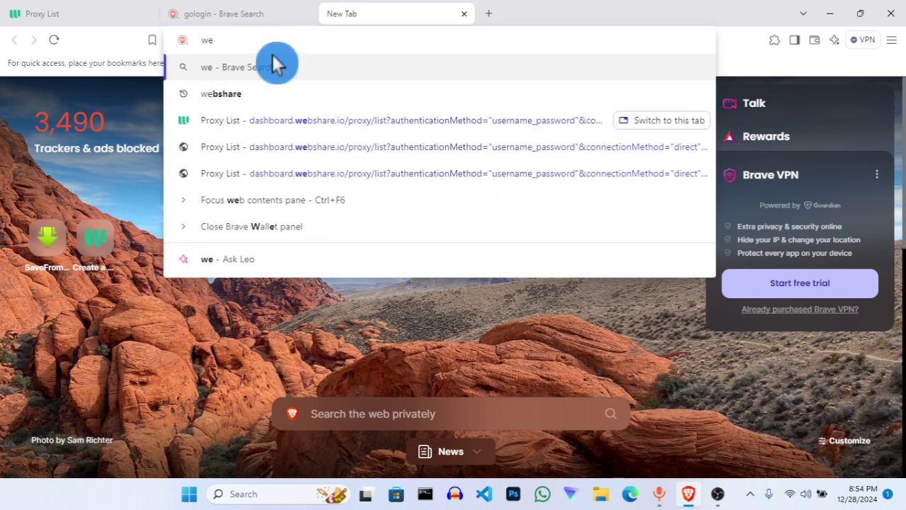
click(257, 95)
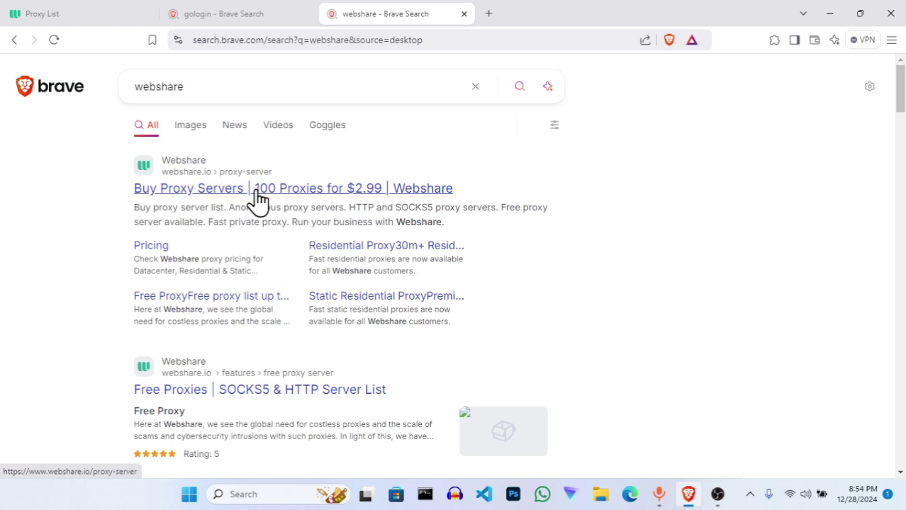
click(260, 199)
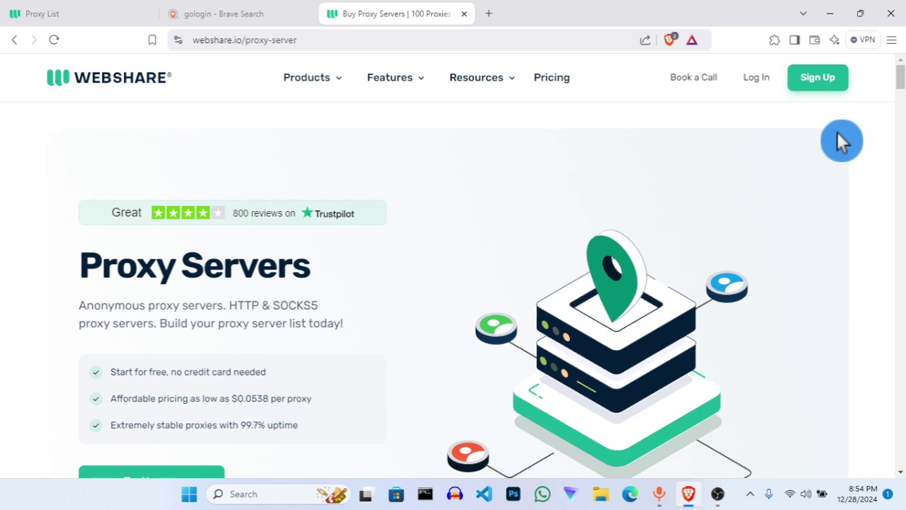
click(822, 80)
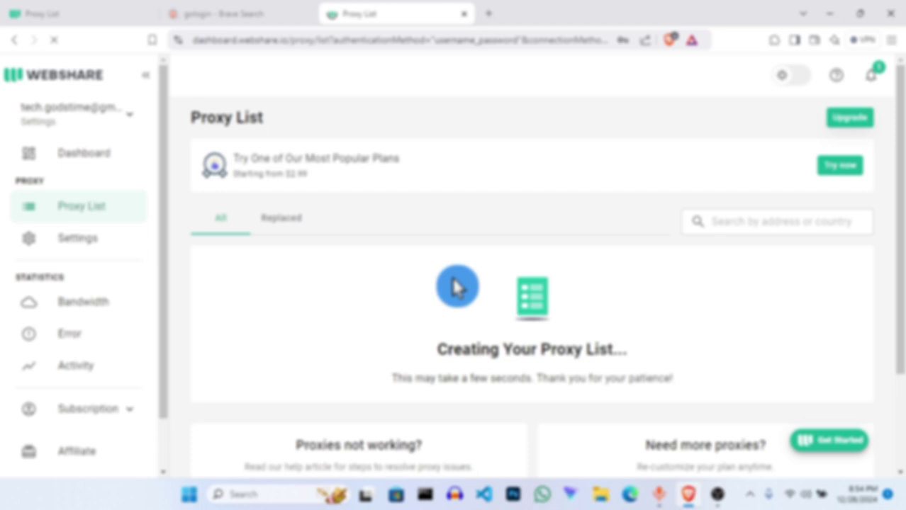
Examine the addresses, ports, credentials, status and countries of the proxies in the account's proxy list
scroll(900, 298, down, 5)
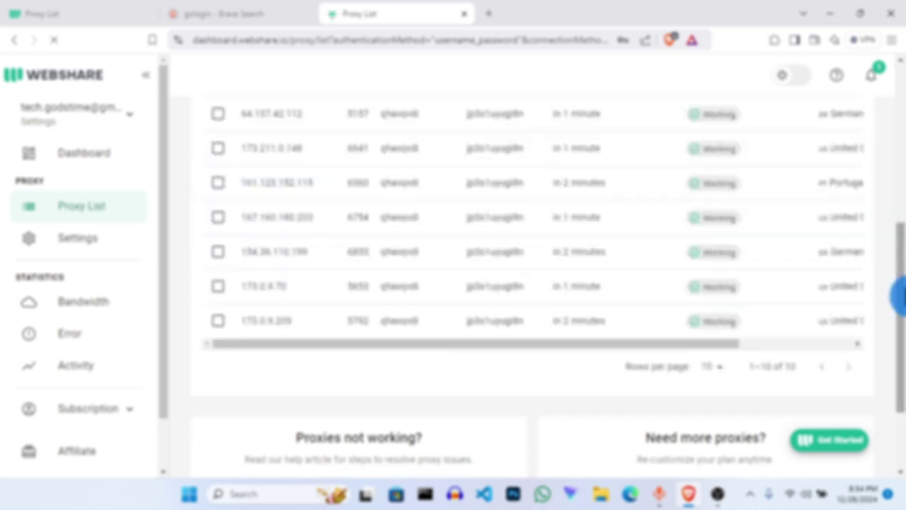
drag(899, 297, 898, 186)
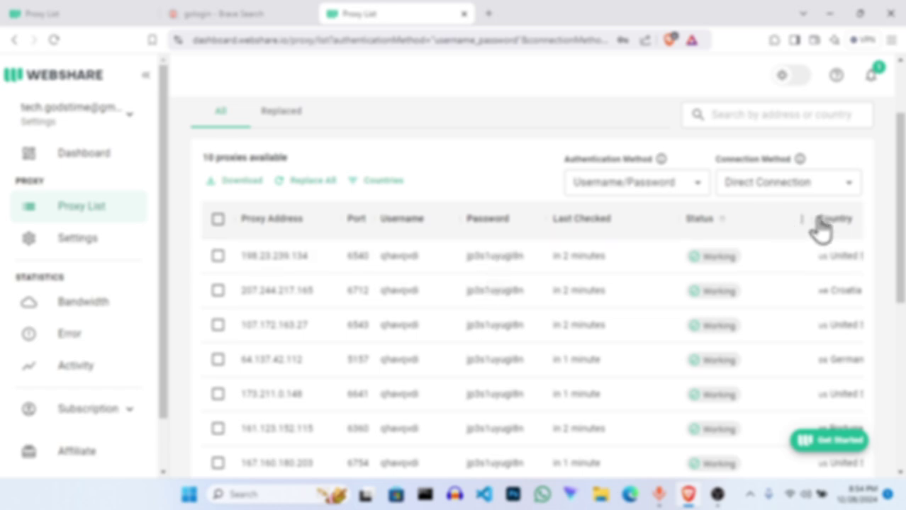
mouse_move(899, 206)
mouse_down()
mouse_move(899, 239)
mouse_move(899, 219)
mouse_up()
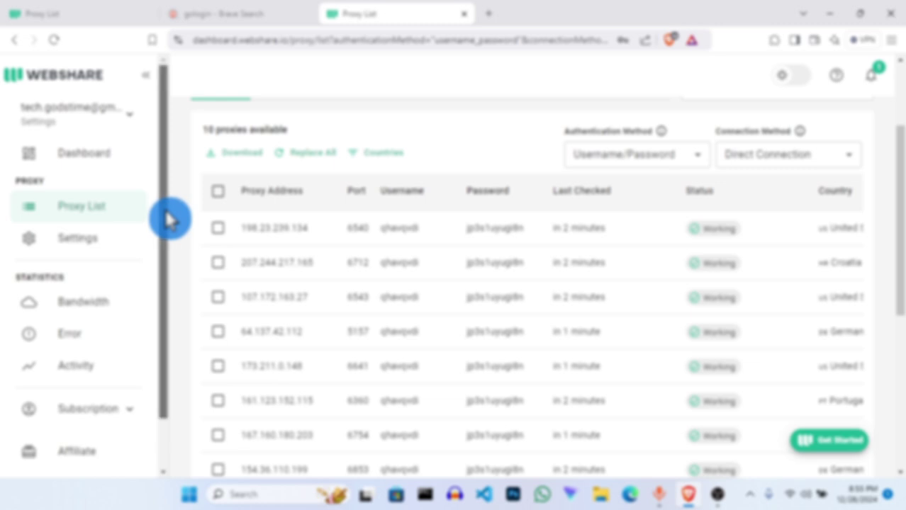
drag(162, 215, 182, 158)
drag(897, 227, 899, 146)
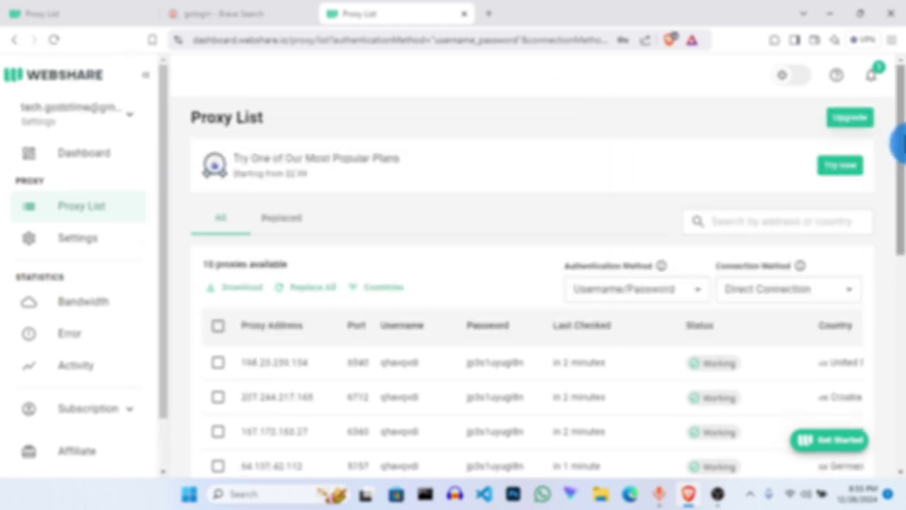
Open the plan upgrade page and choose Static Residential as the proxy type
click(862, 123)
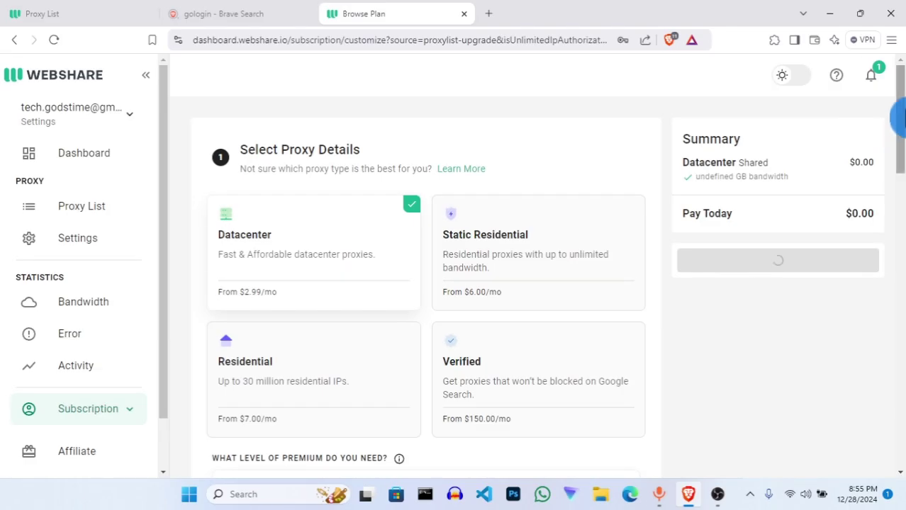
scroll(576, 180, down, 1)
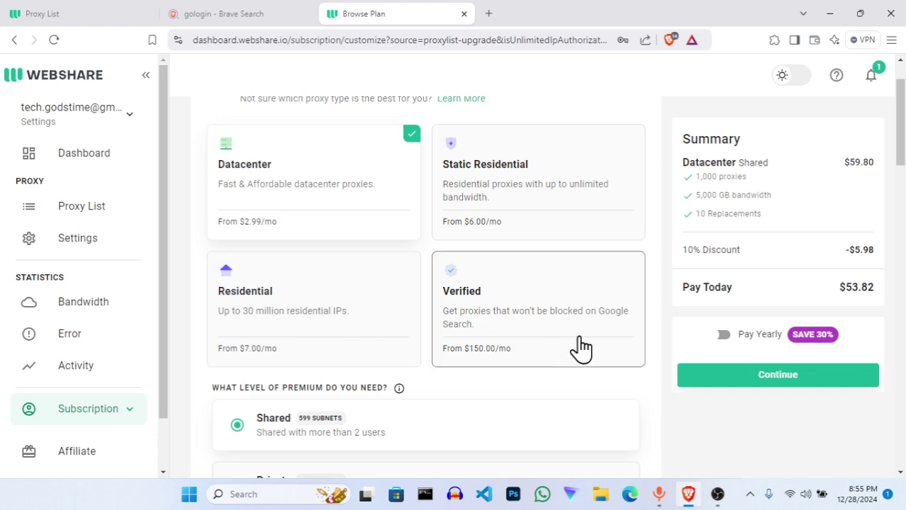
click(562, 214)
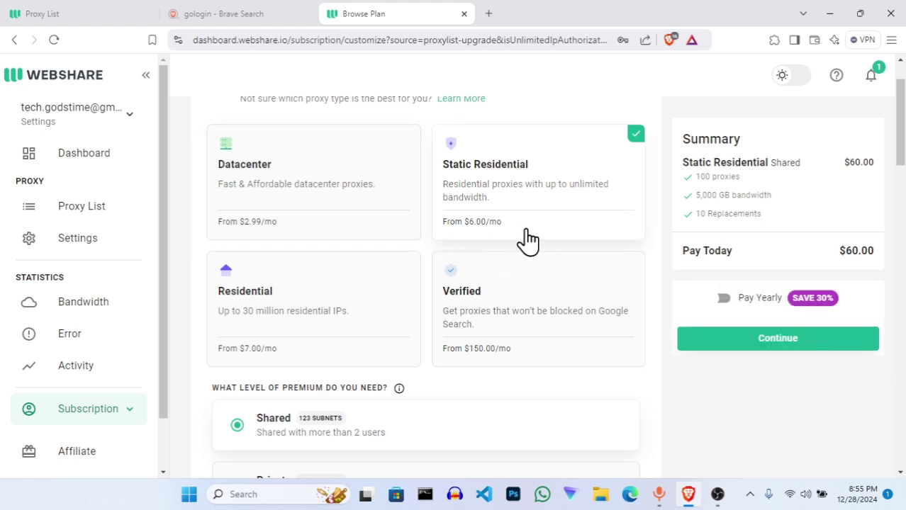
Try to set the plan's premium level to Dedicated
drag(899, 132, 898, 189)
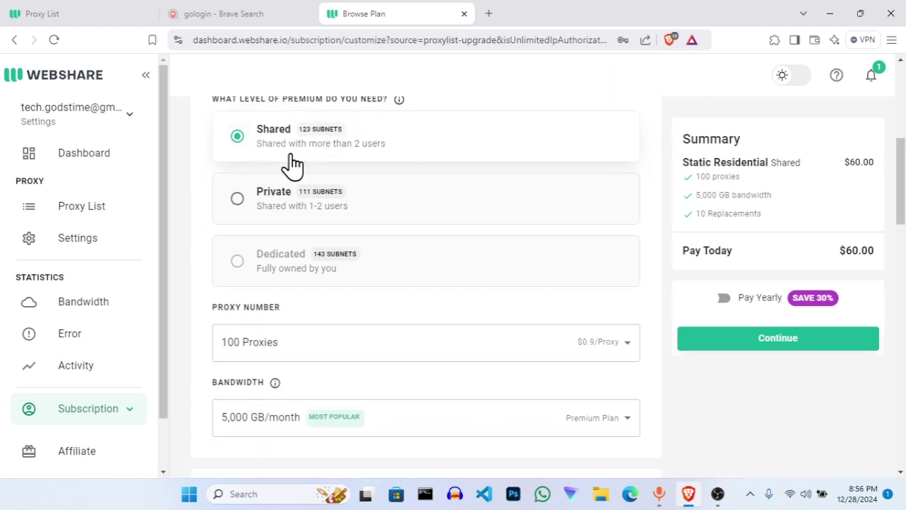
click(323, 253)
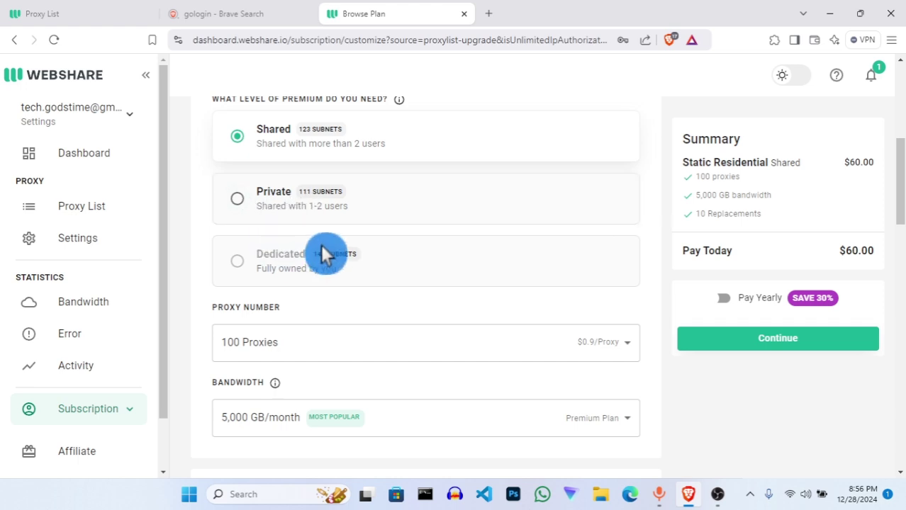
click(259, 270)
click(242, 271)
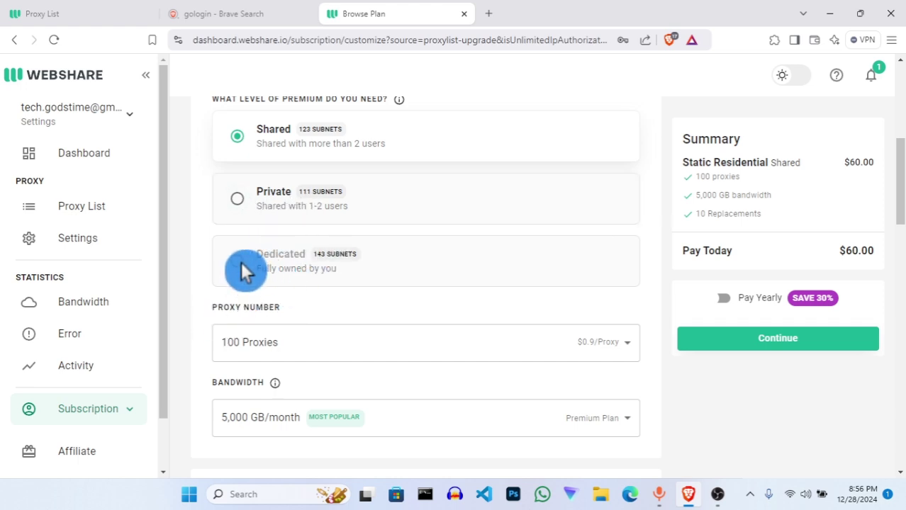
click(235, 261)
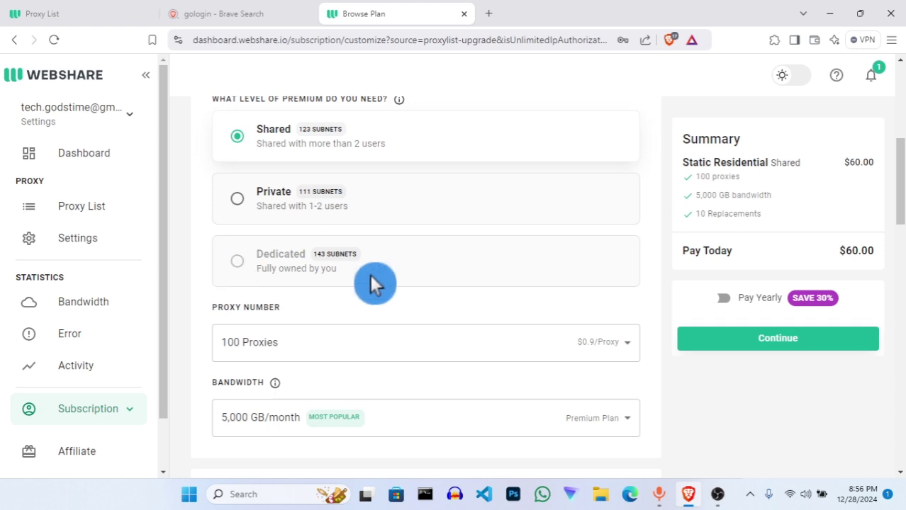
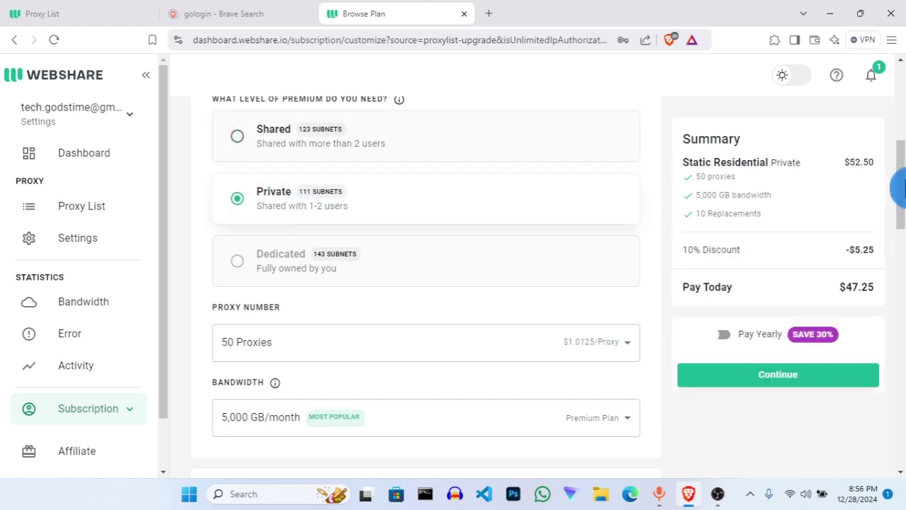
Set the plan's proxy number to a custom value of 1 and save it
scroll(897, 182, down, 1)
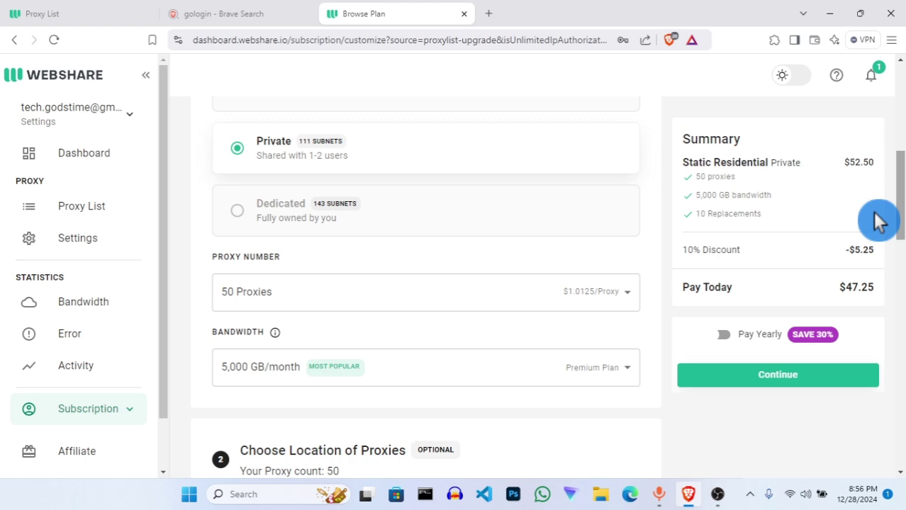
drag(898, 218, 672, 218)
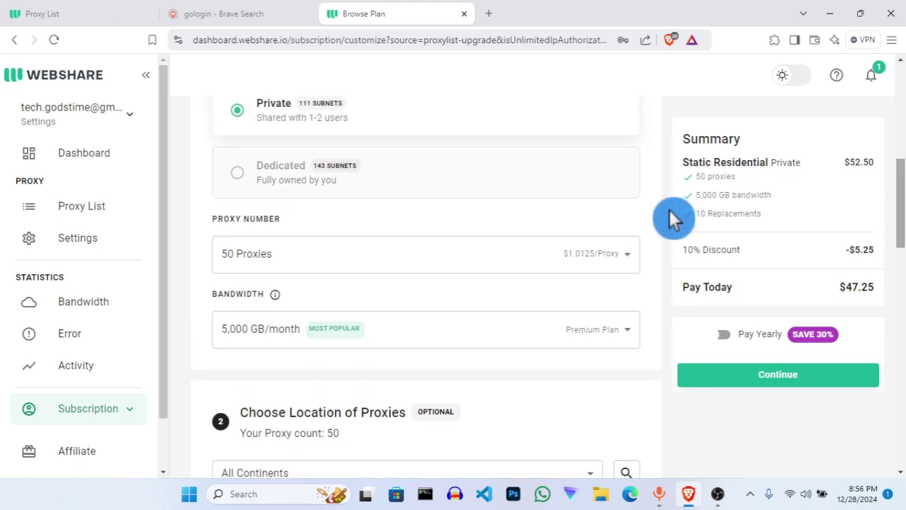
click(615, 226)
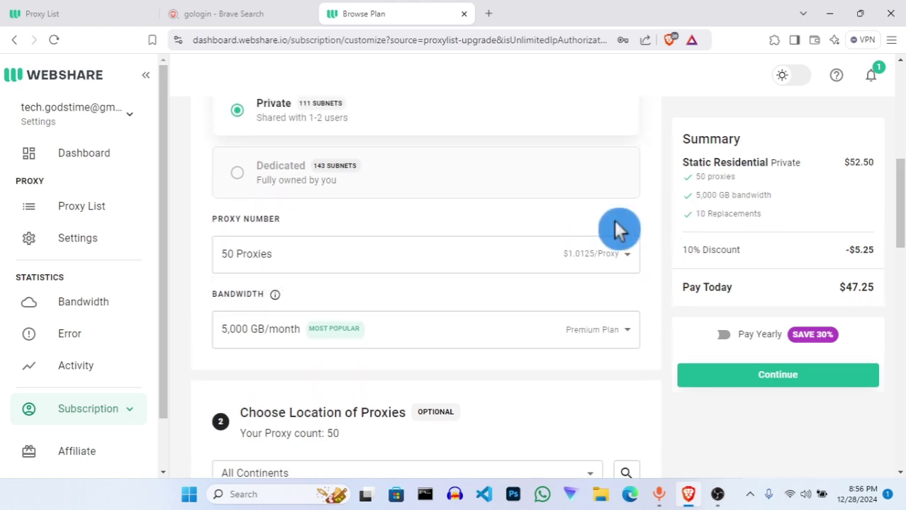
click(569, 245)
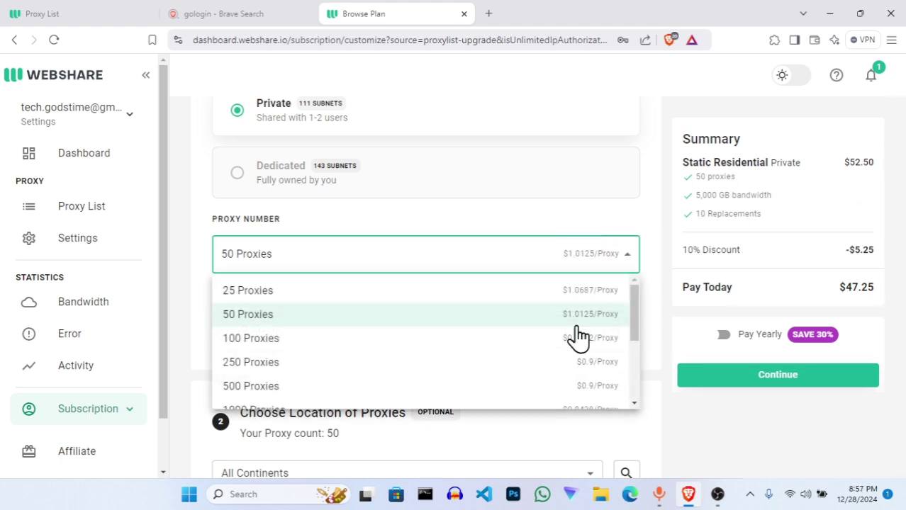
drag(637, 303, 638, 358)
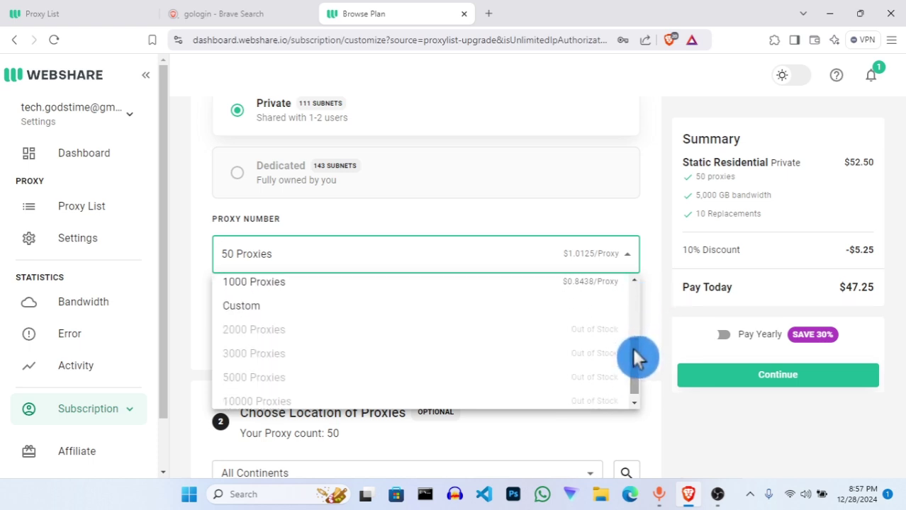
click(320, 313)
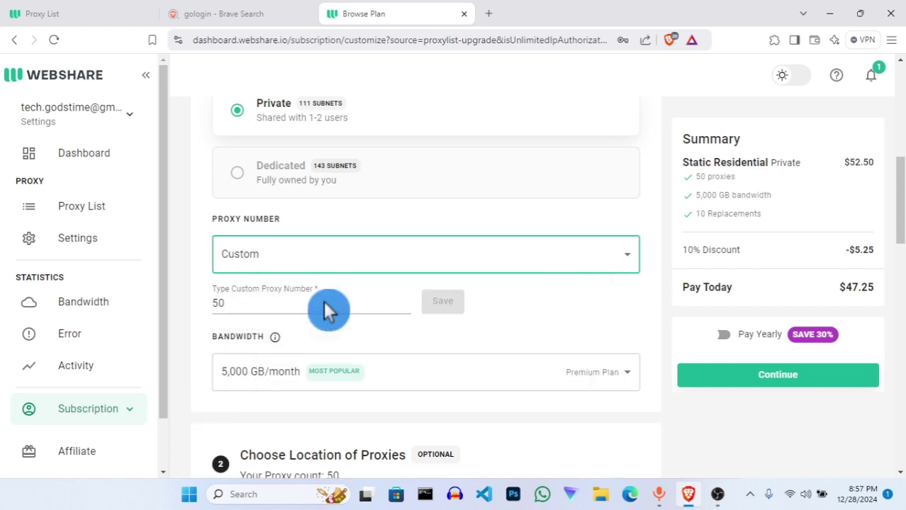
click(275, 301)
click(275, 301)
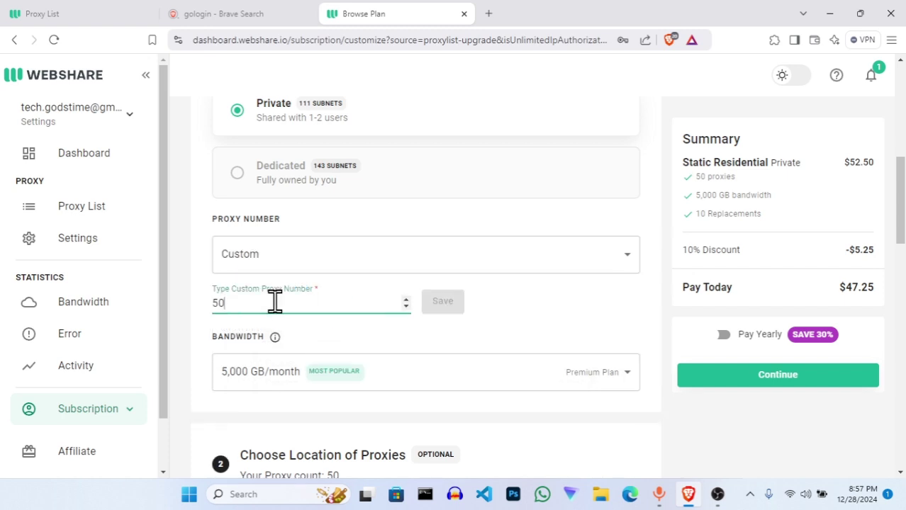
key(BackSpace)
key(BackSpace)
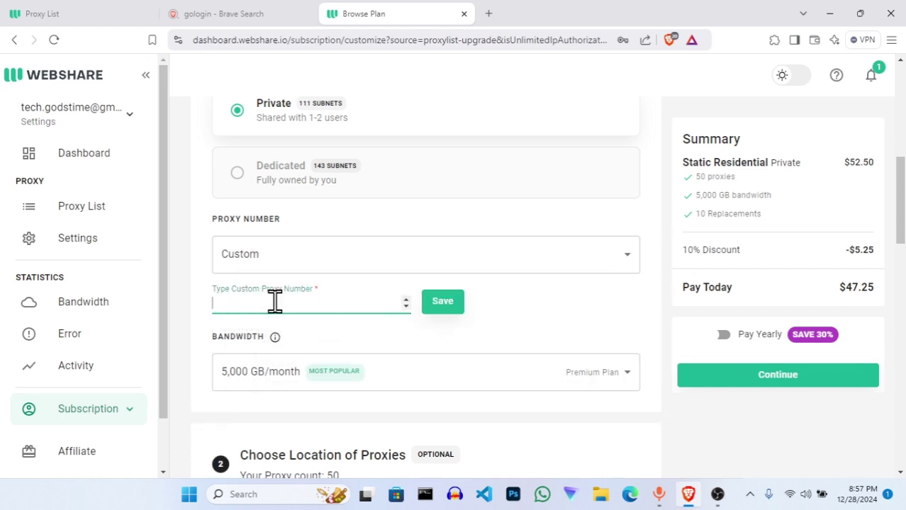
text(1)
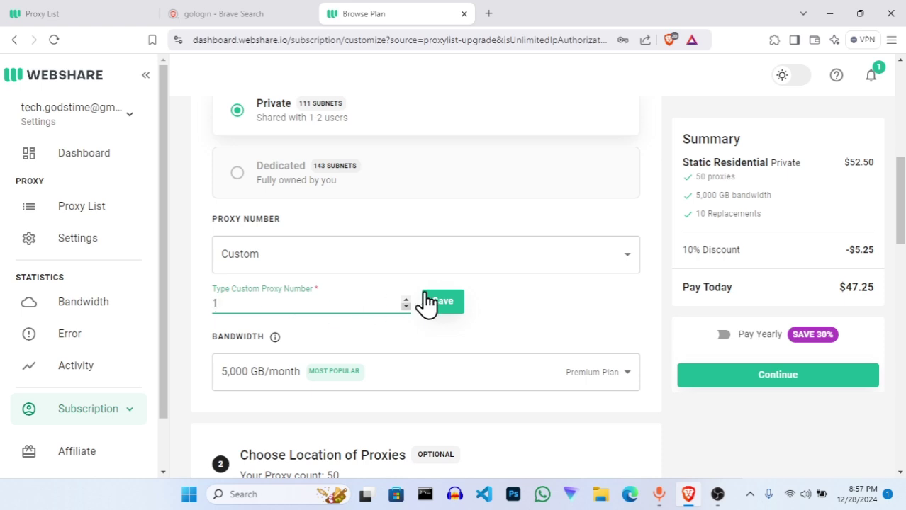
click(448, 309)
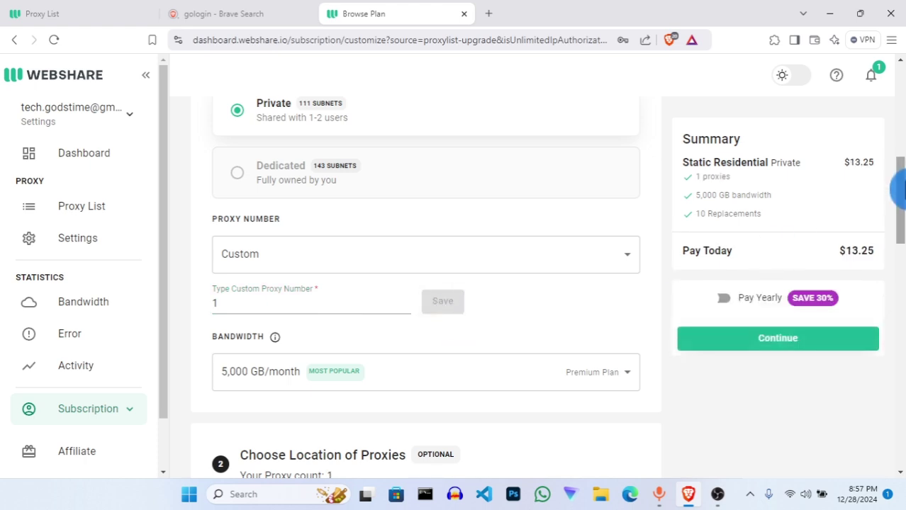
Set the plan's bandwidth to 250 GB/month
scroll(898, 191, down, 2)
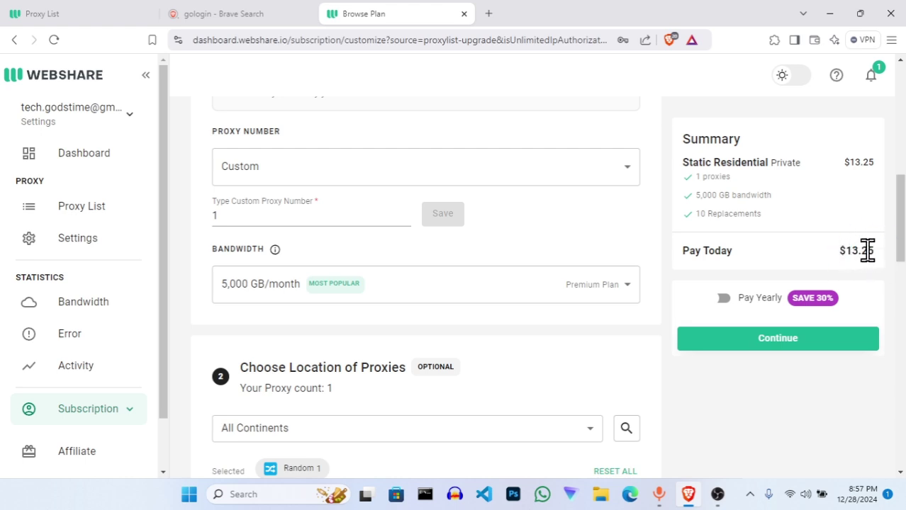
scroll(582, 261, down, 1)
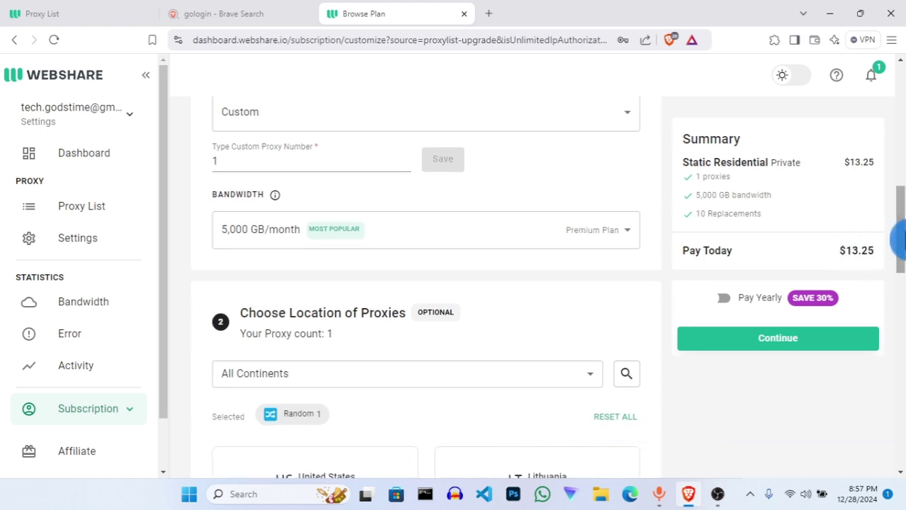
click(550, 241)
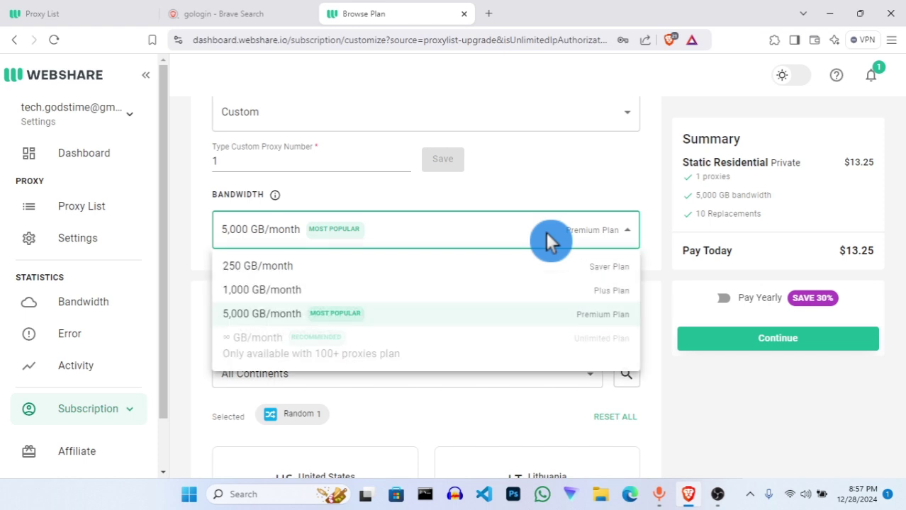
click(340, 266)
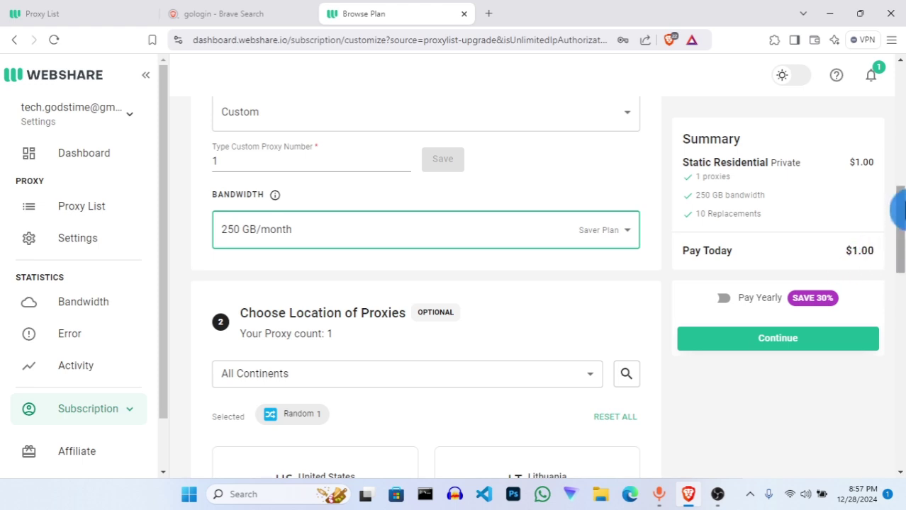
Assign 1 proxy to the United States as the plan's proxy location
drag(899, 210, 899, 252)
click(347, 283)
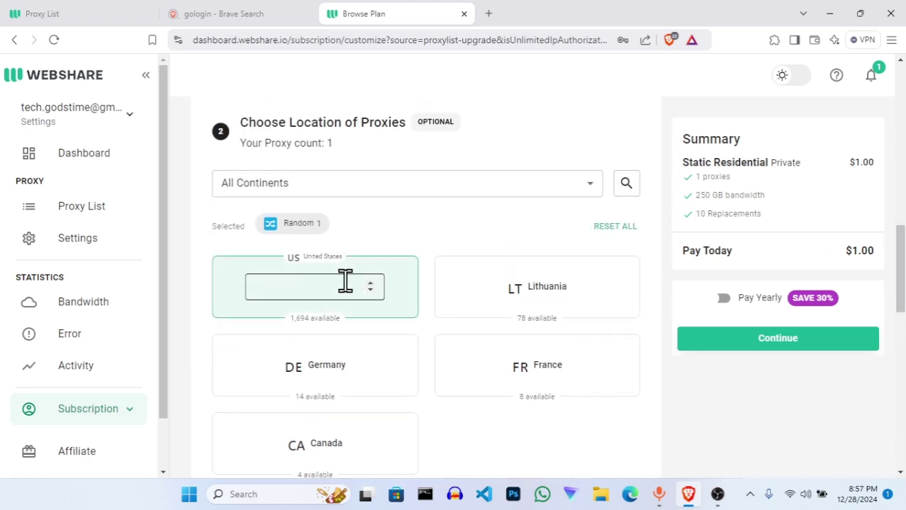
click(344, 291)
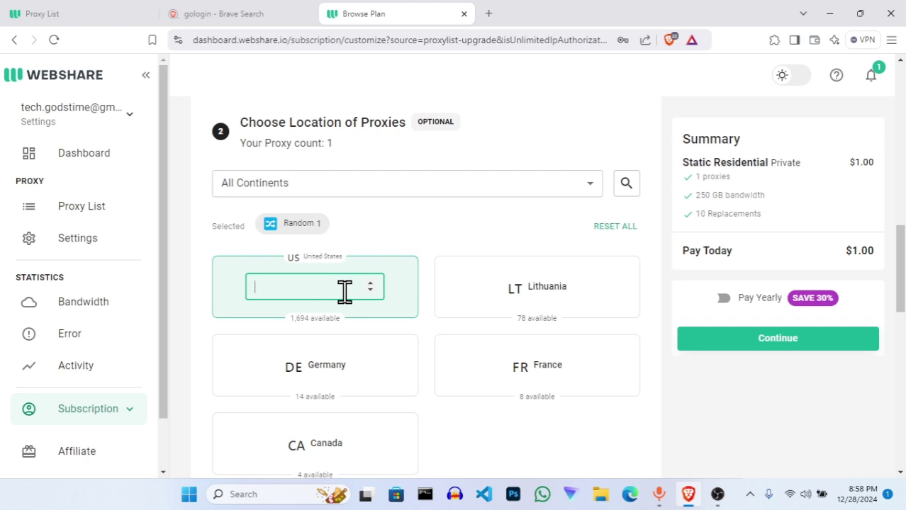
text(1)
mouse_move(464, 270)
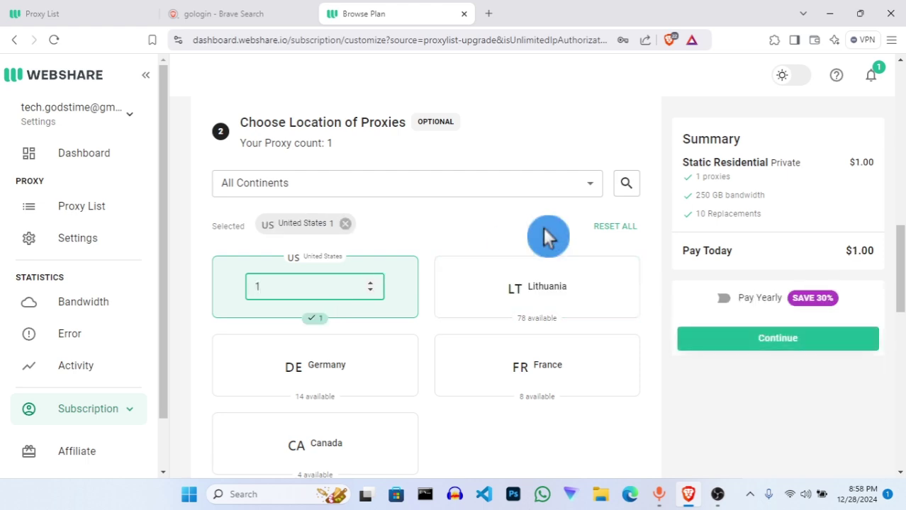
Add the High Priority Network option from the plan's additional features
drag(899, 248, 899, 397)
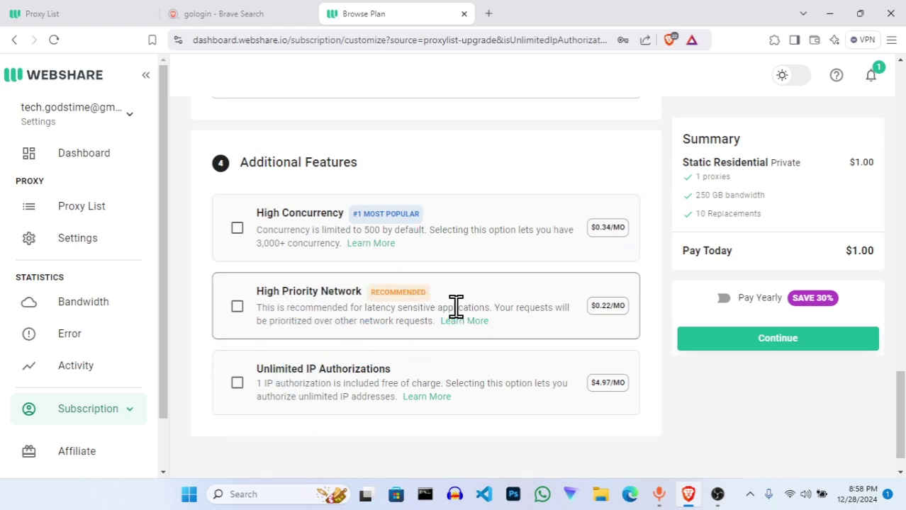
click(425, 309)
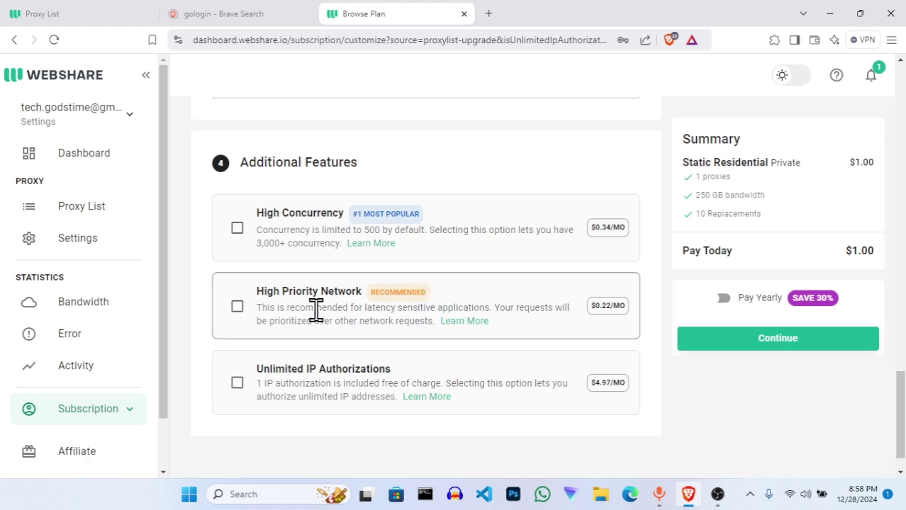
click(237, 307)
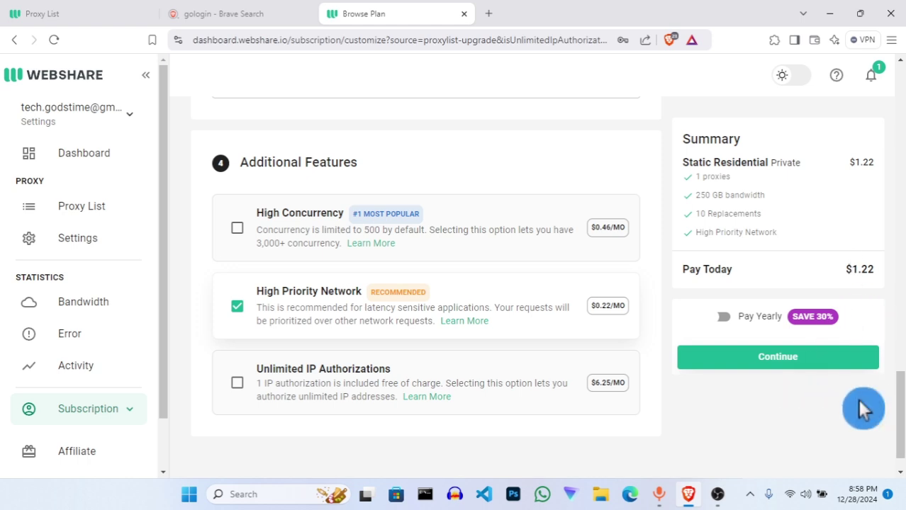
Proceed to checkout with only High Priority Network selected among the high performance features
click(801, 364)
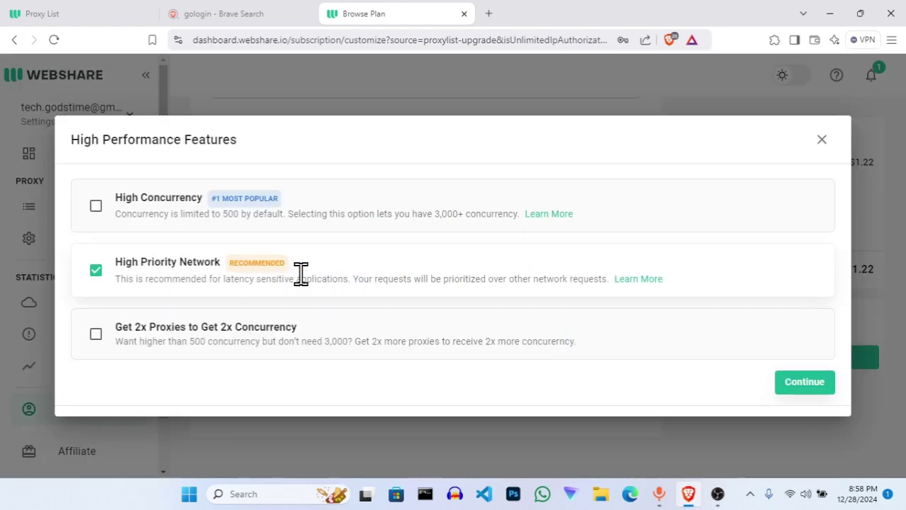
click(754, 370)
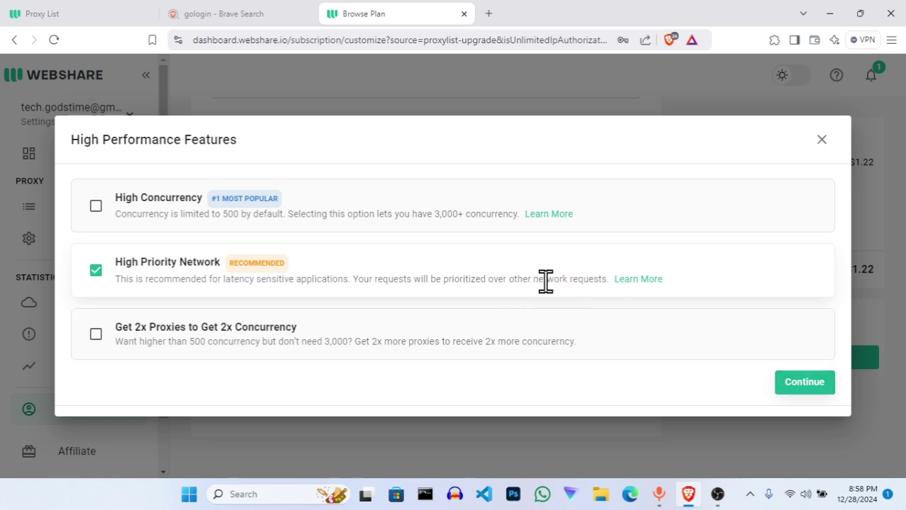
click(513, 297)
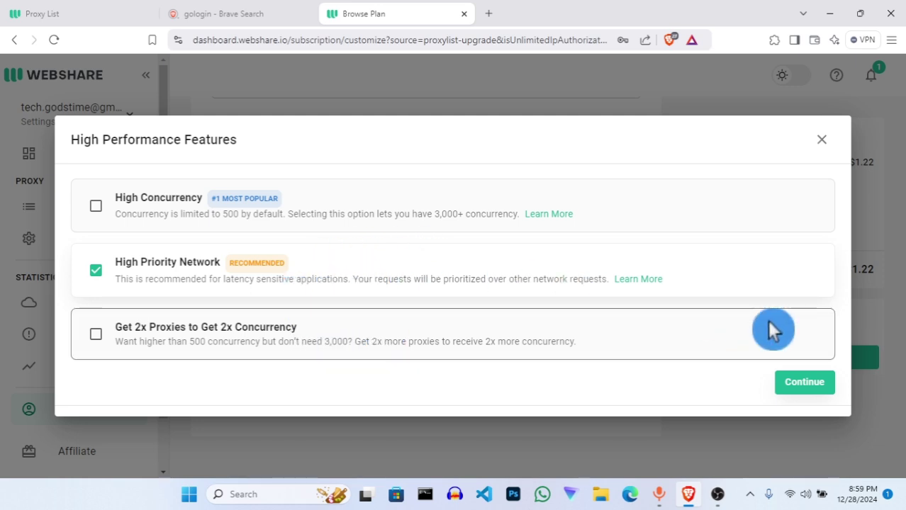
click(805, 386)
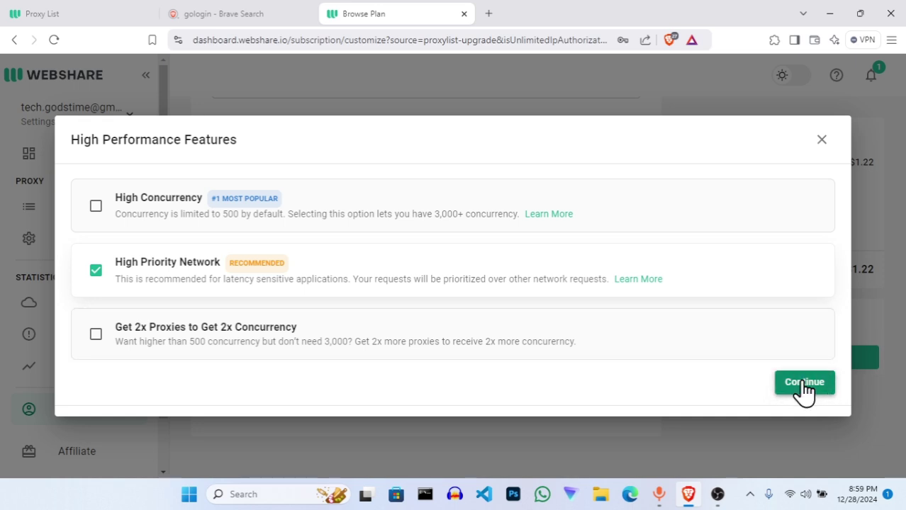
click(805, 392)
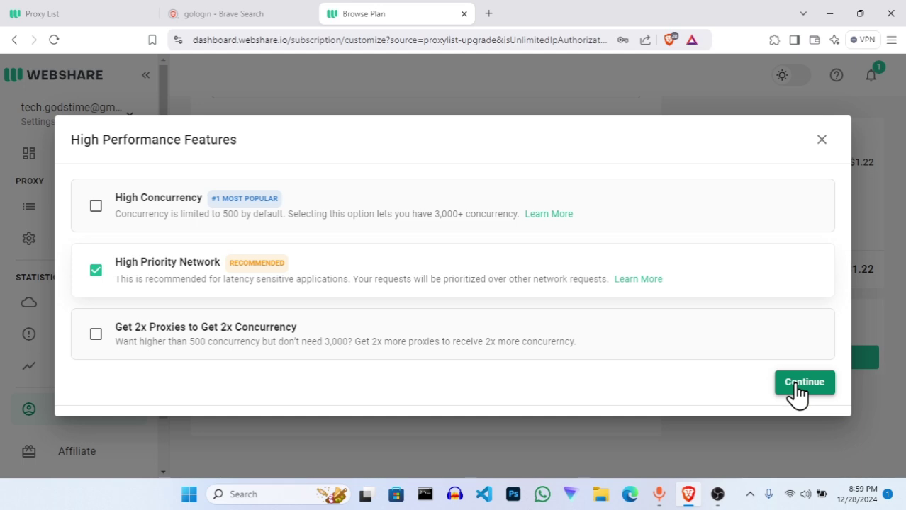
click(798, 387)
Skip the stairs image challenge on the checkout page and go to the payment method form
drag(897, 153, 897, 164)
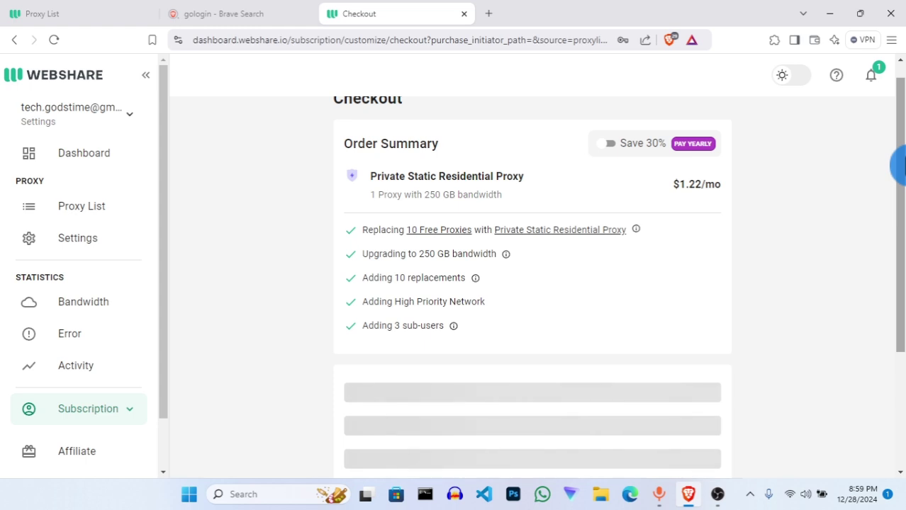
drag(900, 166, 899, 188)
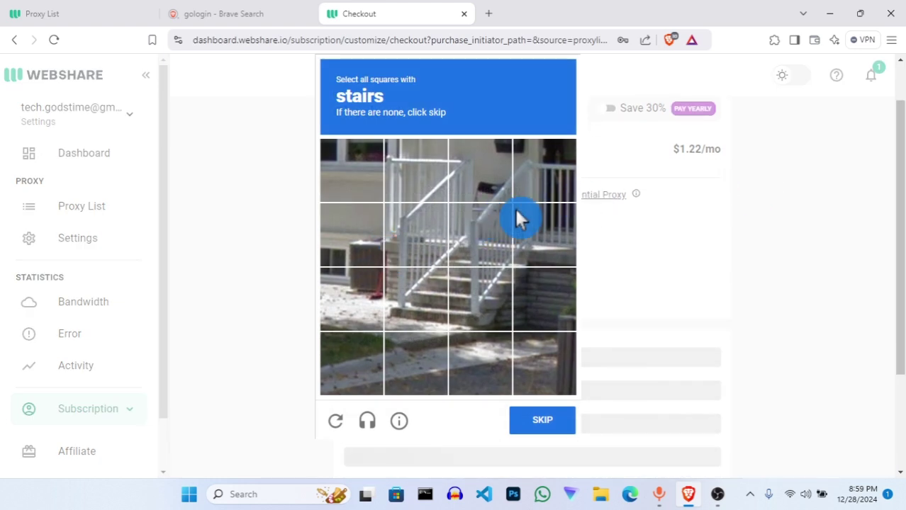
click(542, 420)
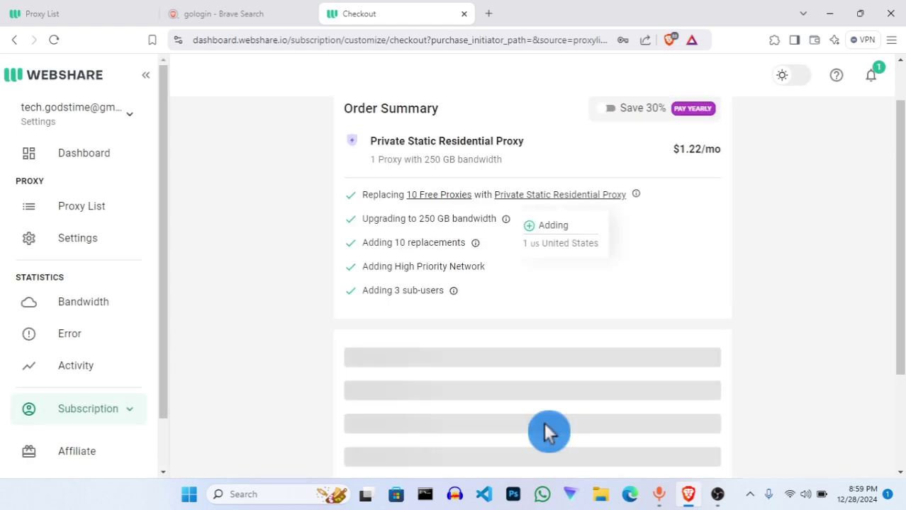
drag(898, 237, 898, 429)
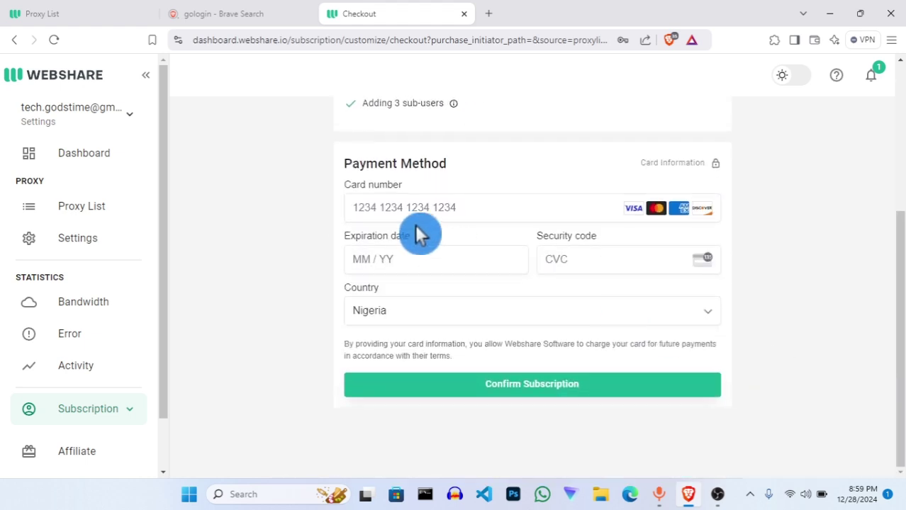
Review the checkout's order summary and the card details required by the payment method form
click(523, 207)
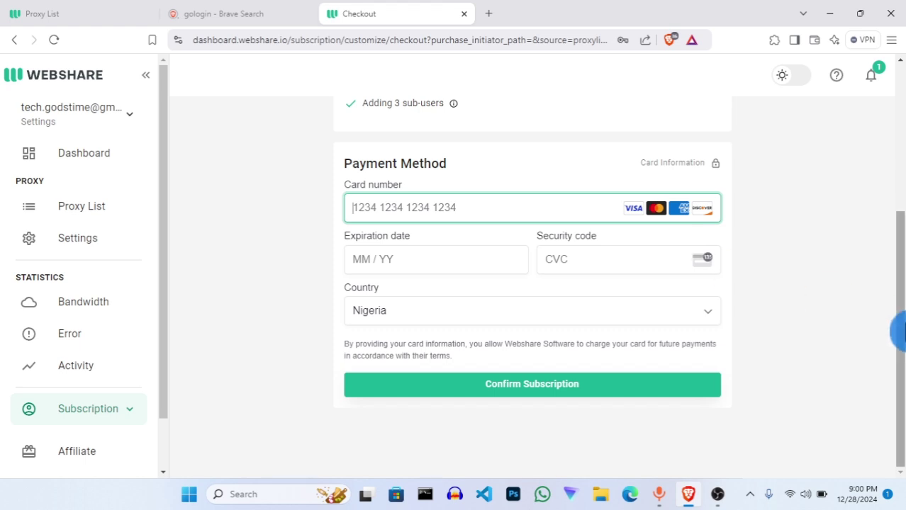
scroll(899, 298, up, 2)
scroll(899, 205, up, 1)
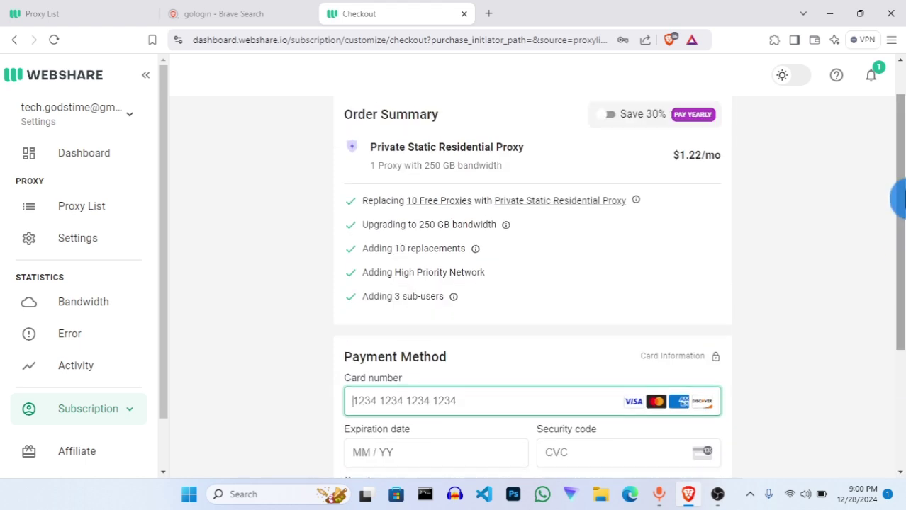
drag(898, 199, 899, 183)
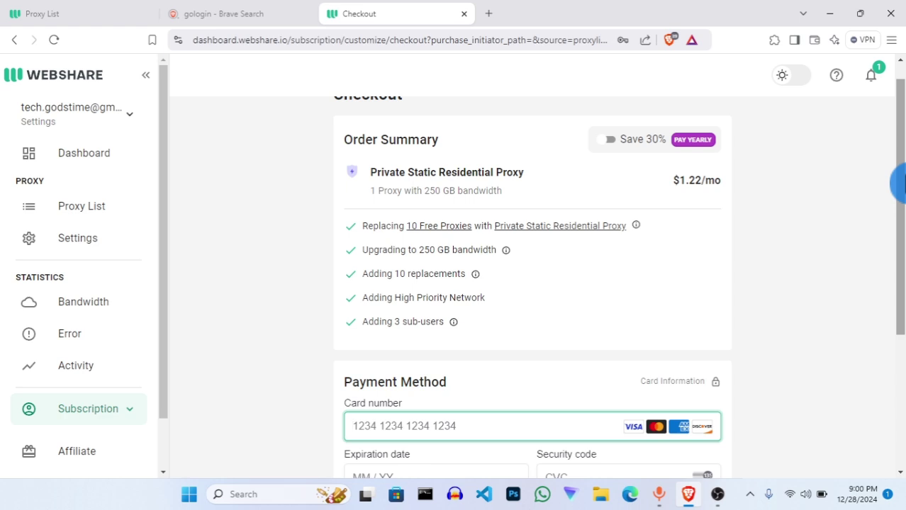
drag(899, 183, 899, 337)
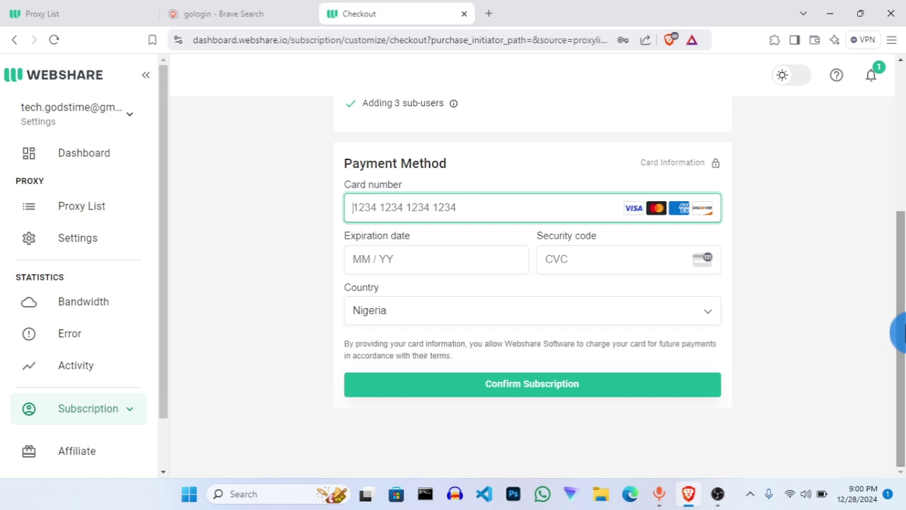
Open the GoLogin.com website from the existing gologin search results and go to its Windows download offer
click(239, 12)
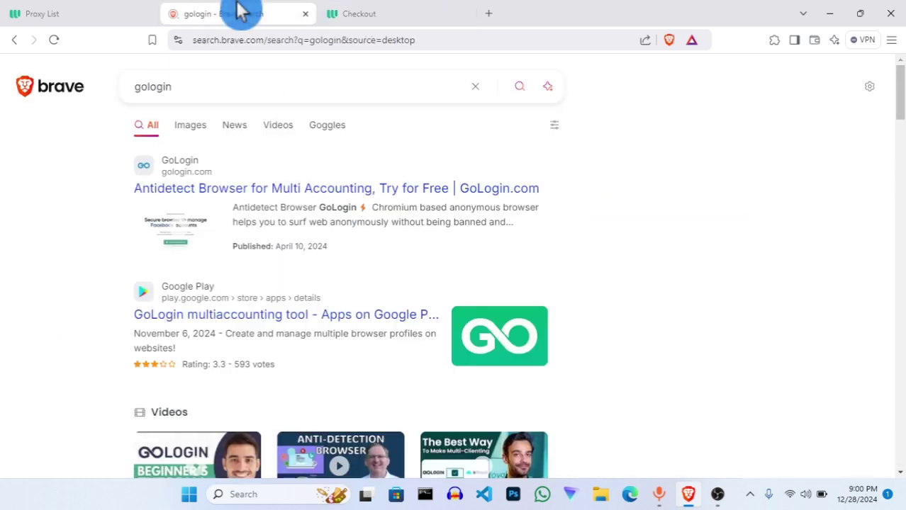
mouse_move(899, 109)
mouse_down()
mouse_move(898, 167)
mouse_move(899, 101)
mouse_move(898, 177)
mouse_move(897, 119)
mouse_up()
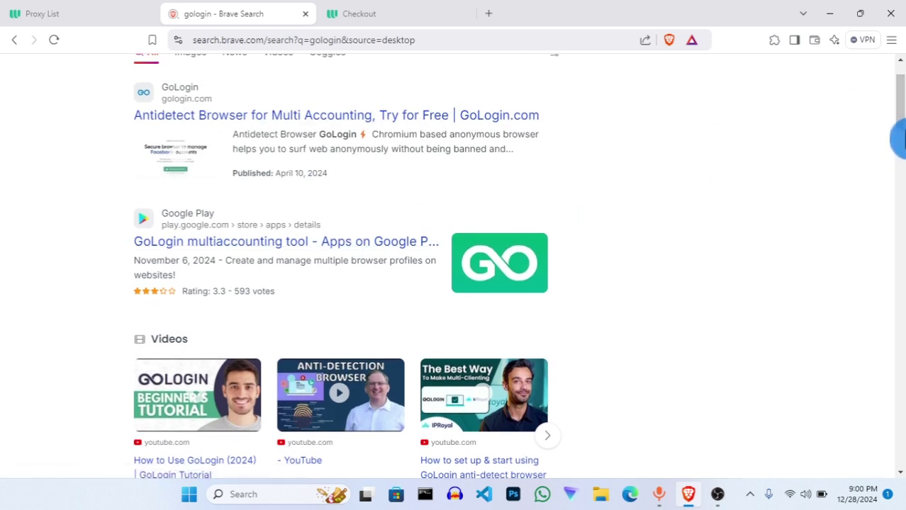
drag(899, 113, 897, 108)
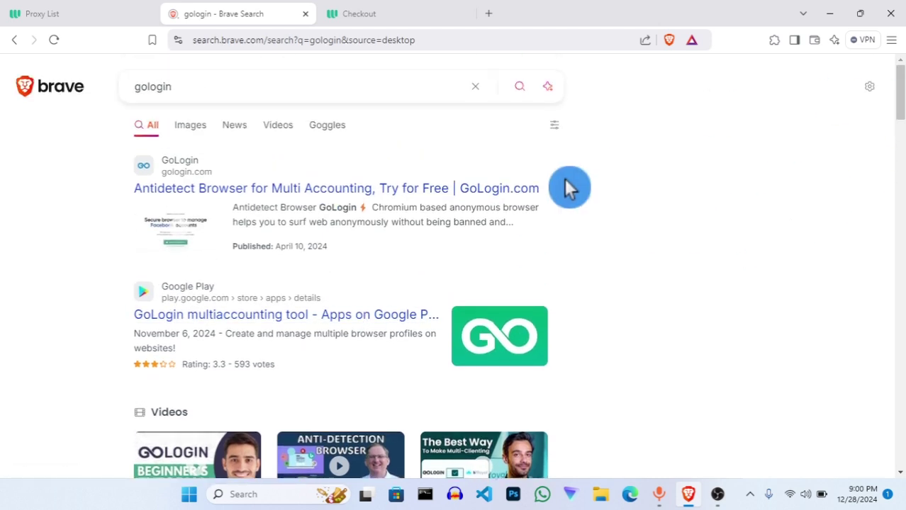
click(276, 190)
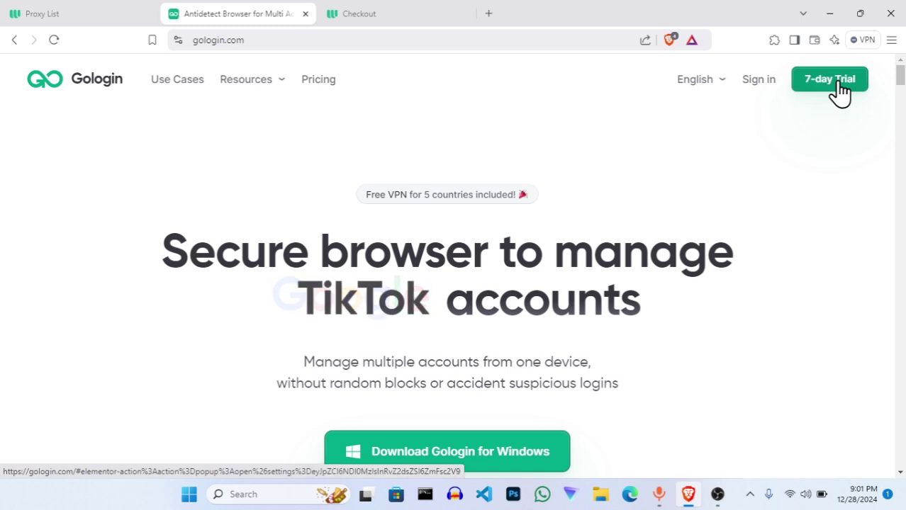
drag(886, 98, 824, 106)
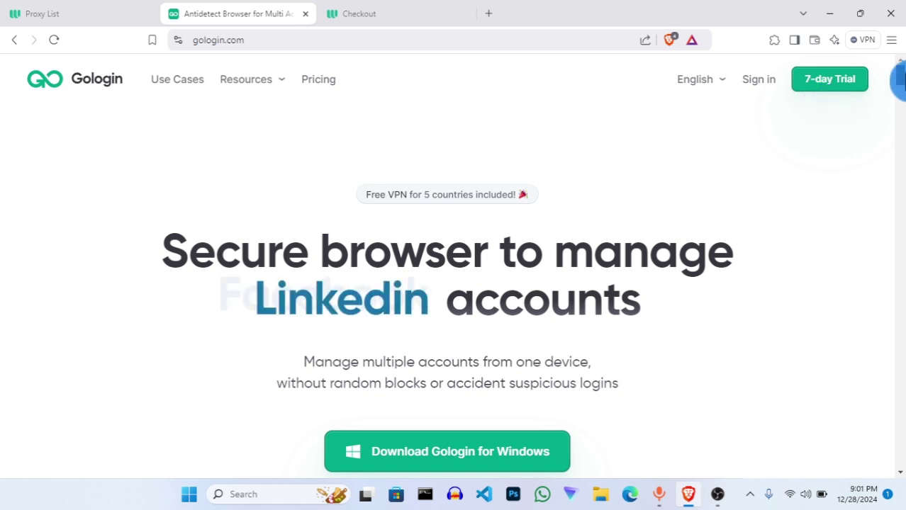
scroll(601, 216, down, 3)
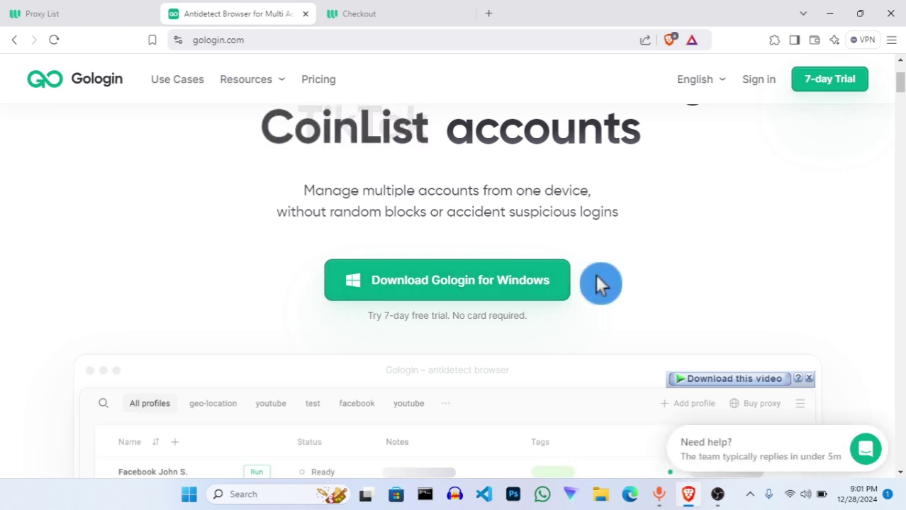
Minimize the browser and refresh the desktop
click(830, 15)
right_click(667, 90)
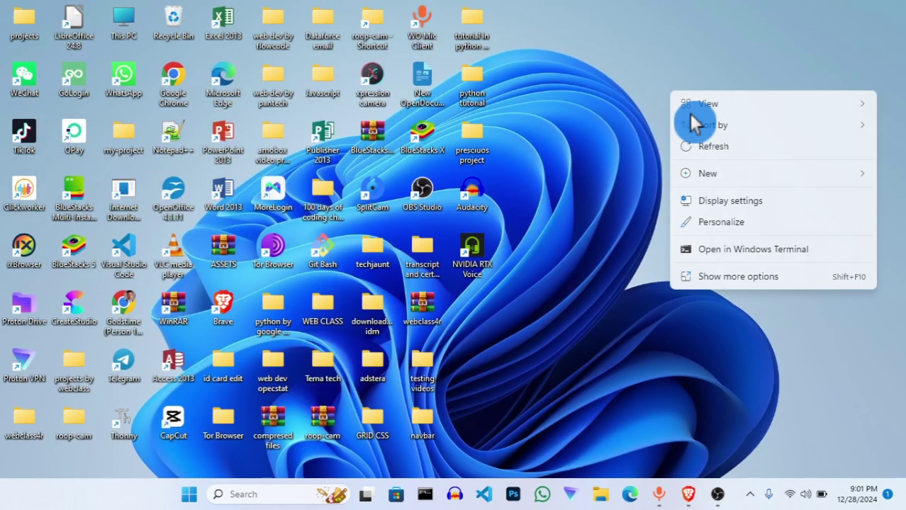
click(711, 146)
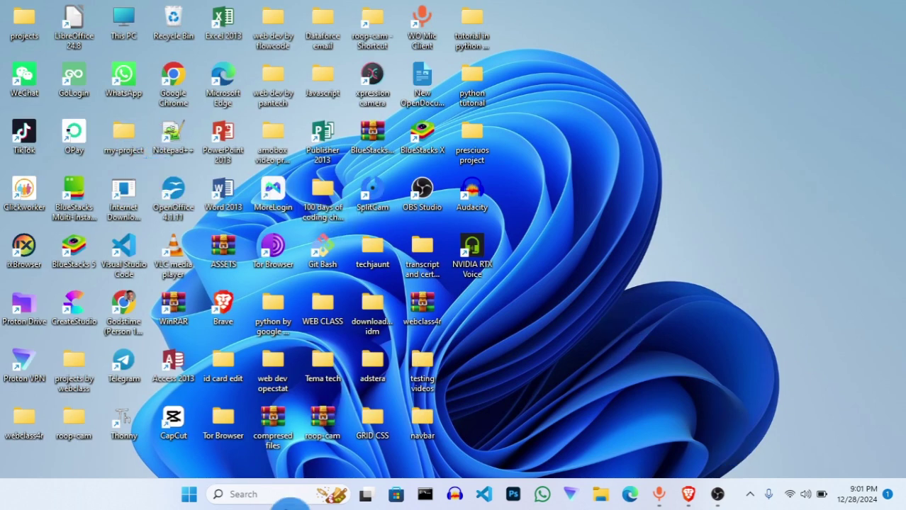
Disable RAV Endpoint Protection's real-time protection until the computer is restarted, and close the antivirus window
click(750, 494)
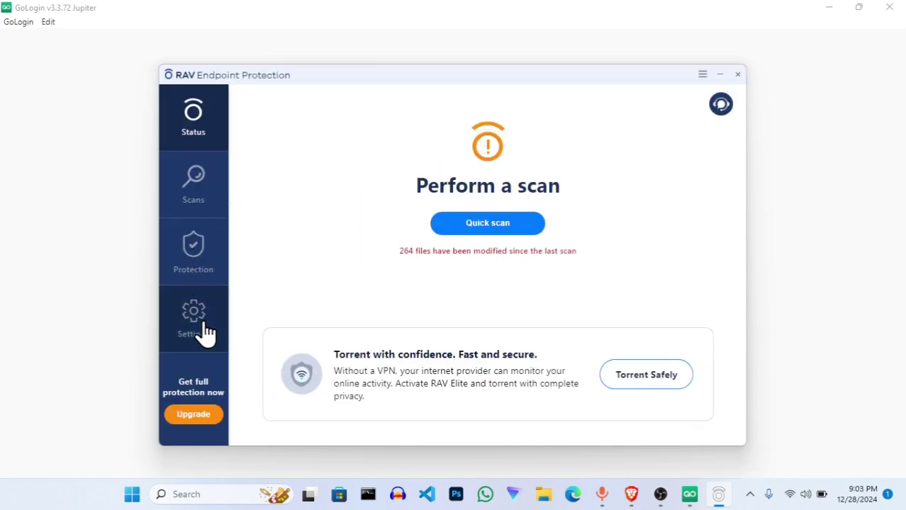
click(205, 333)
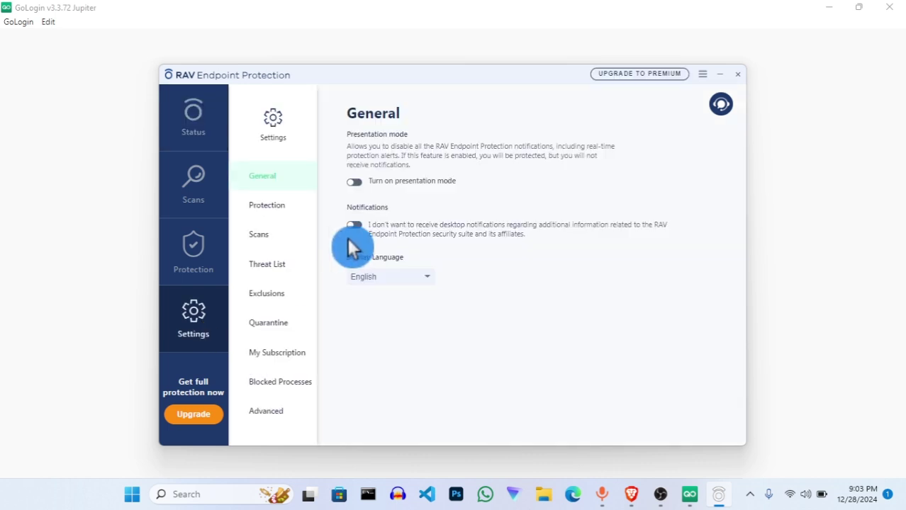
click(284, 211)
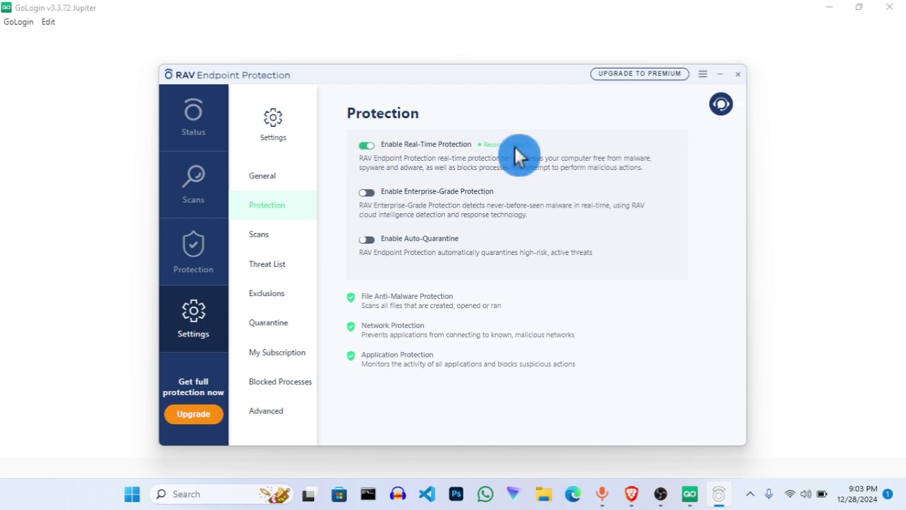
click(423, 148)
click(500, 292)
click(492, 325)
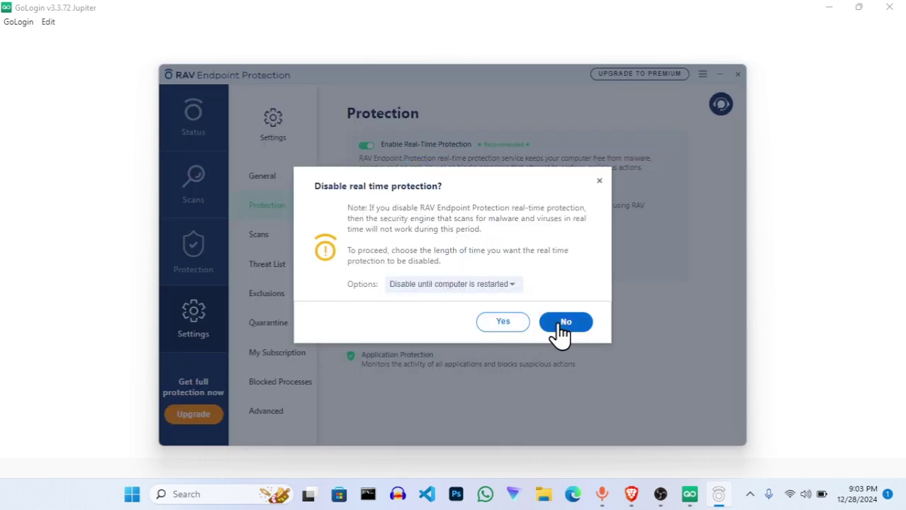
click(509, 325)
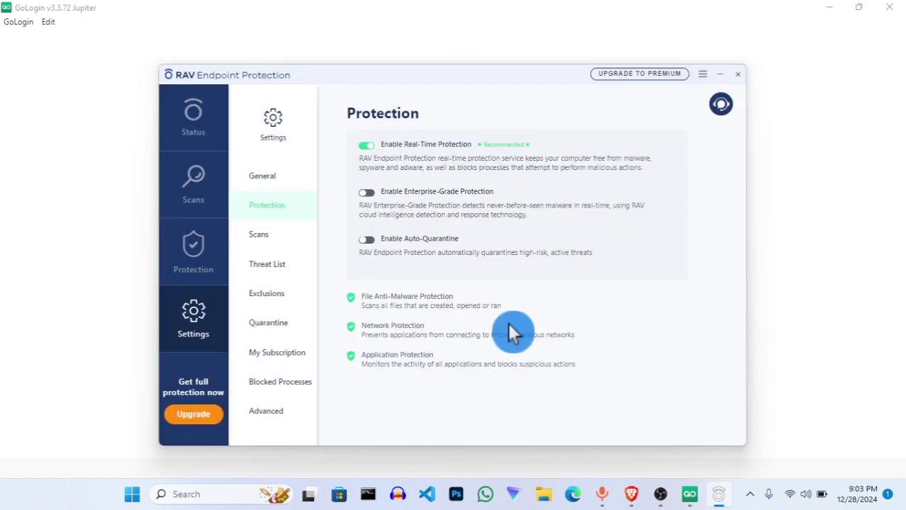
click(737, 74)
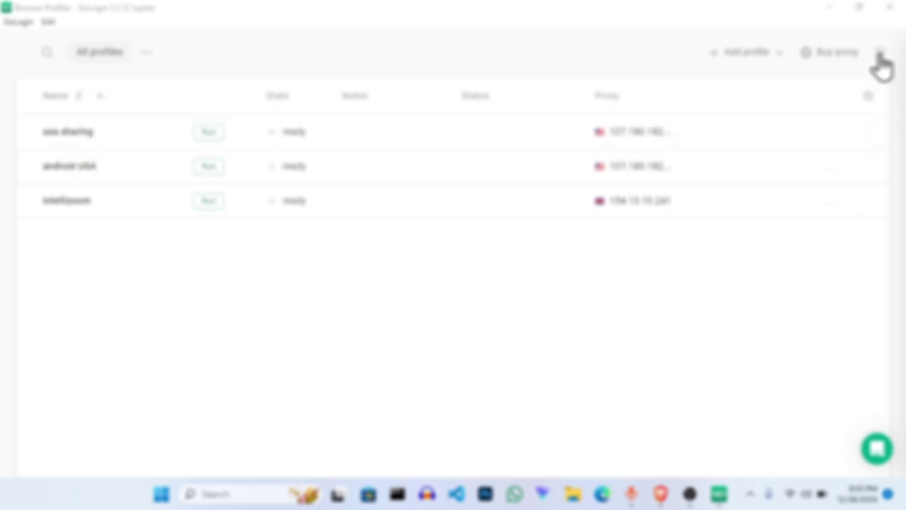
Log out of the current GoLogin account and go to the login form for an existing account
click(833, 13)
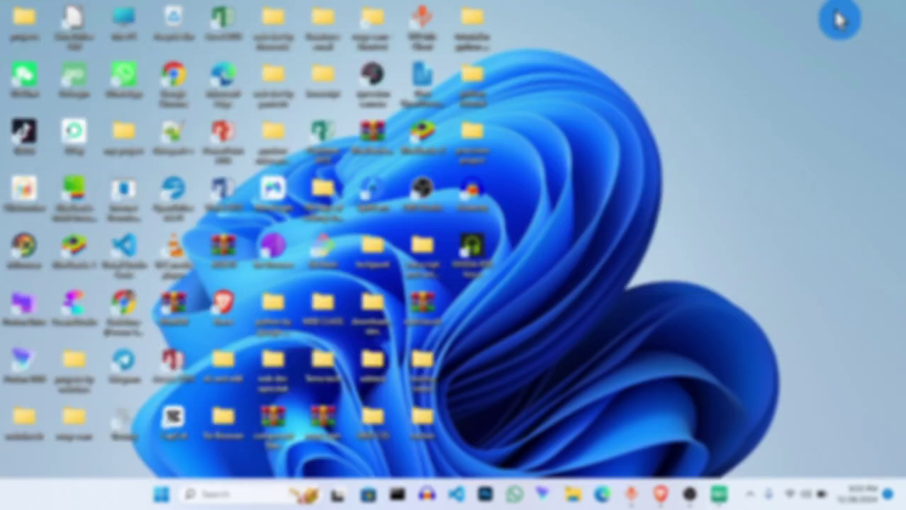
click(730, 499)
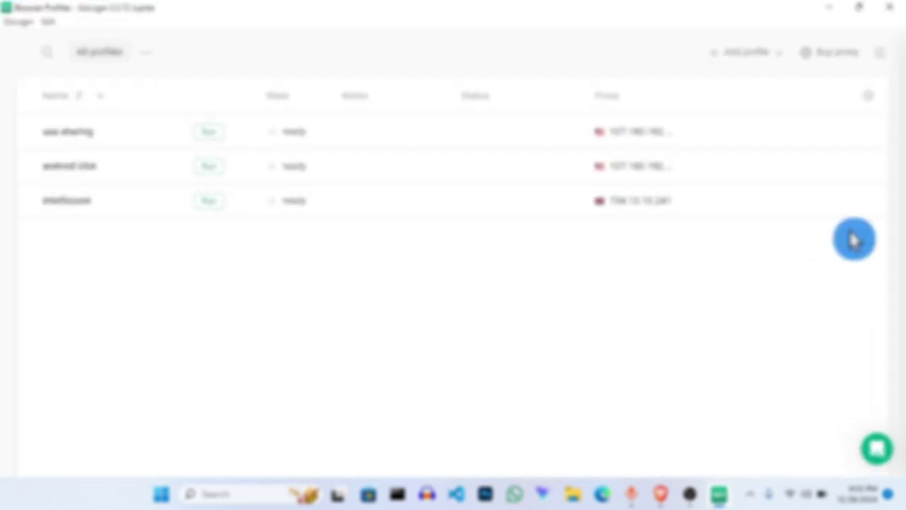
click(879, 65)
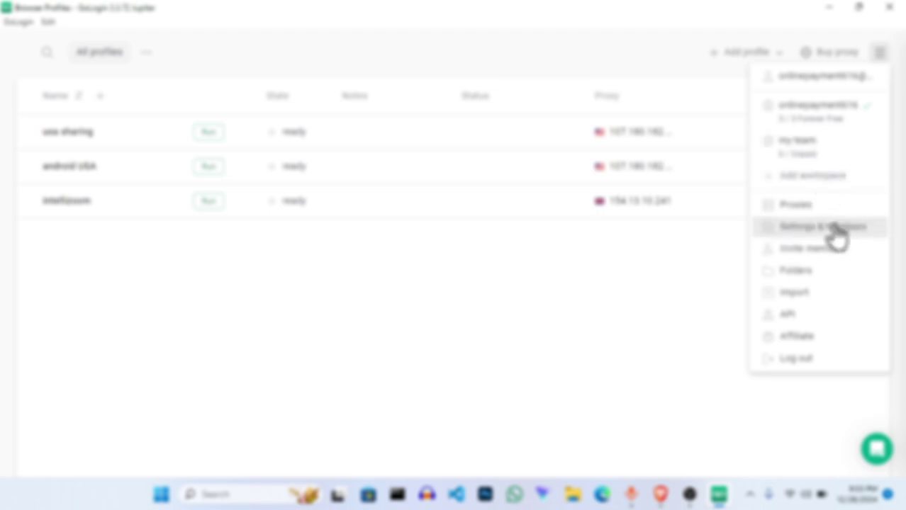
click(816, 360)
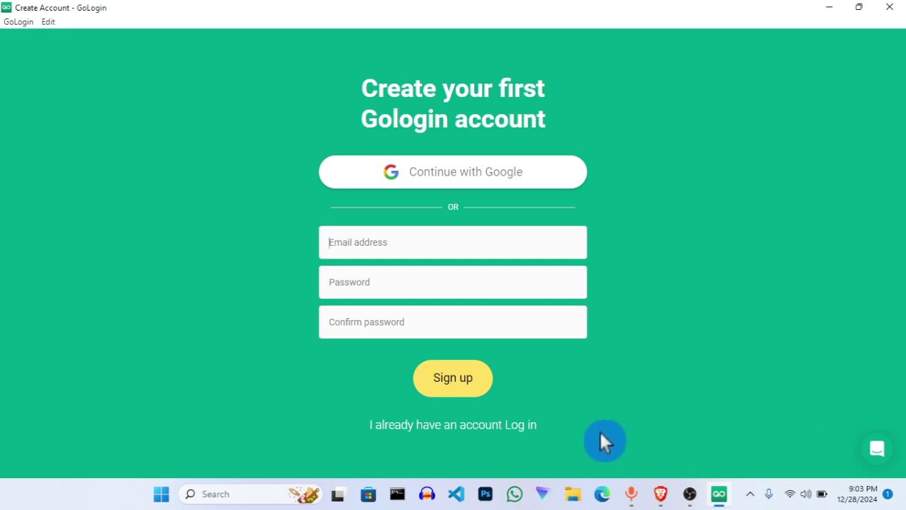
click(534, 425)
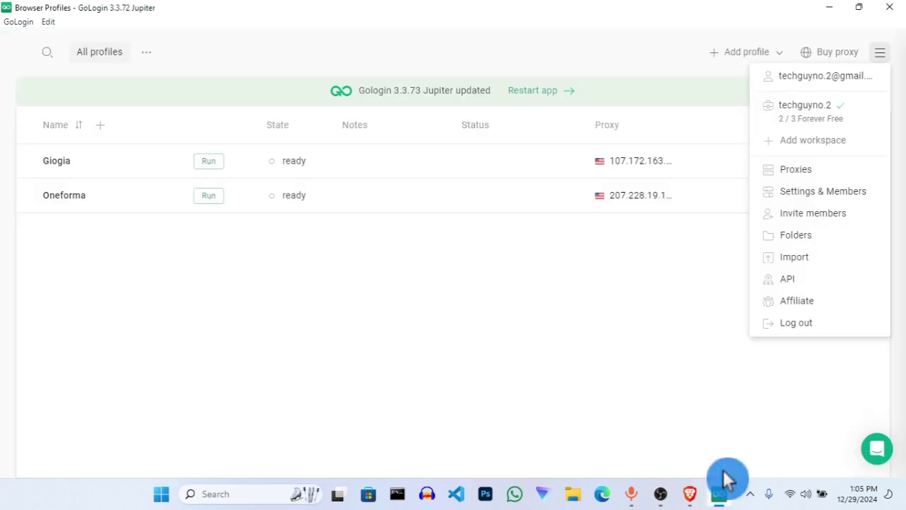
Add a new browser profile to the profile list and open that profile's settings
click(704, 340)
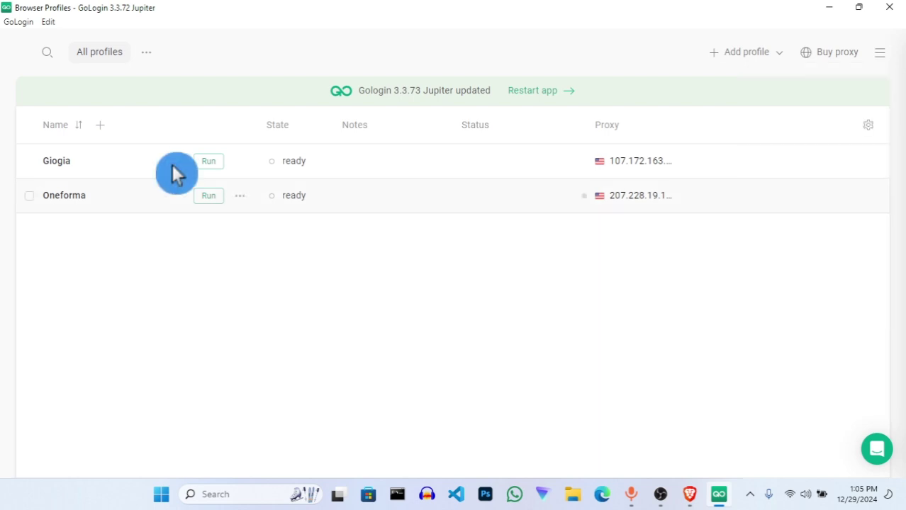
click(100, 127)
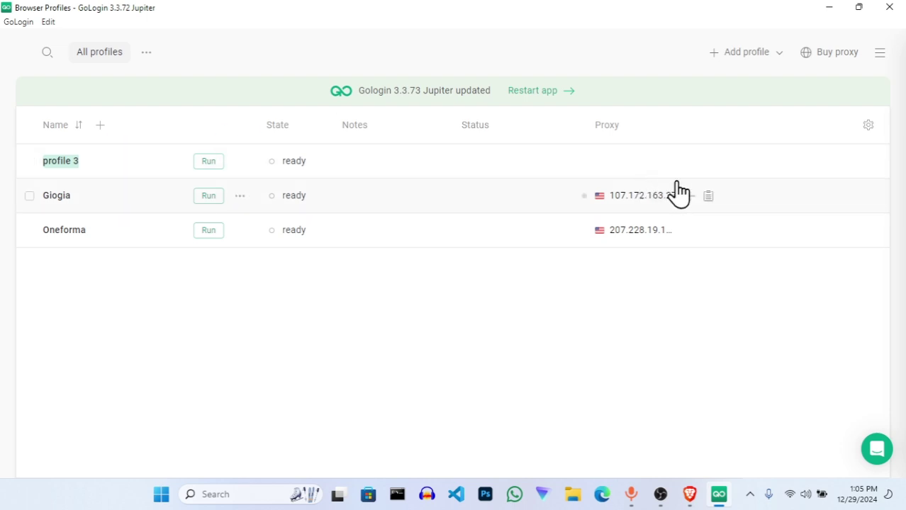
click(482, 157)
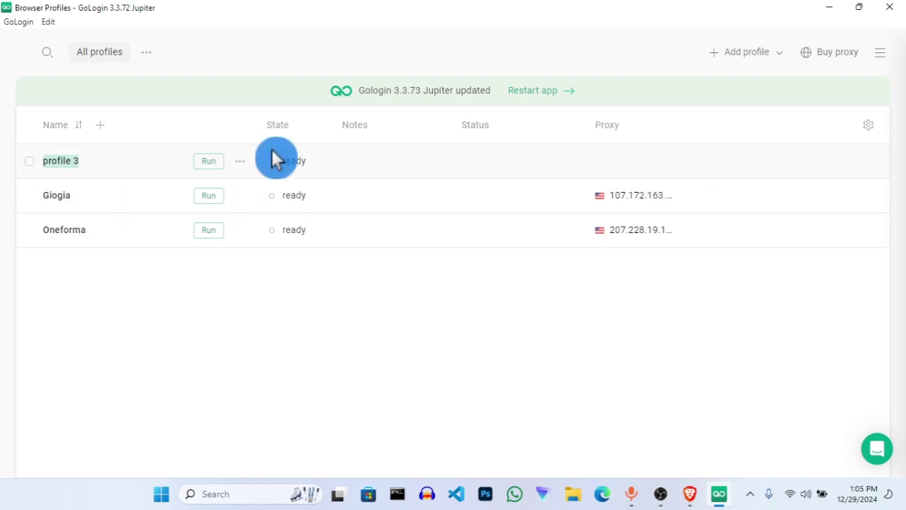
click(241, 163)
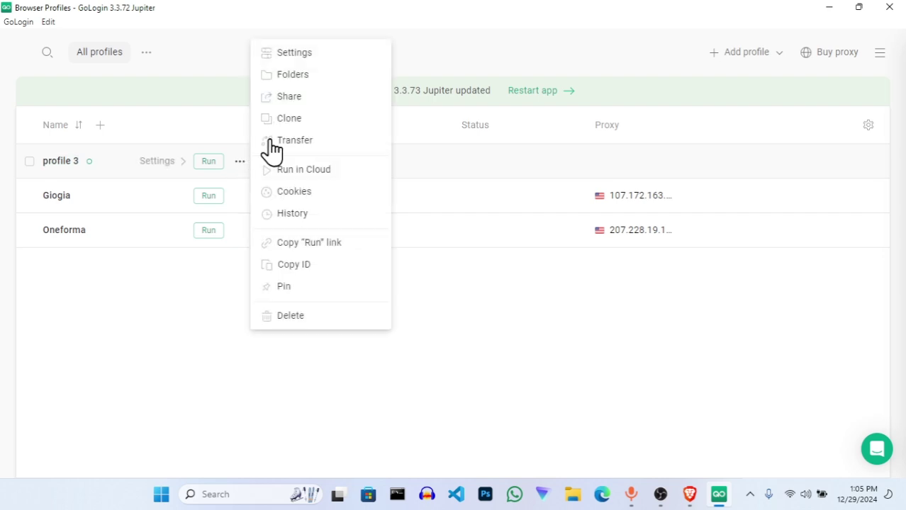
click(338, 64)
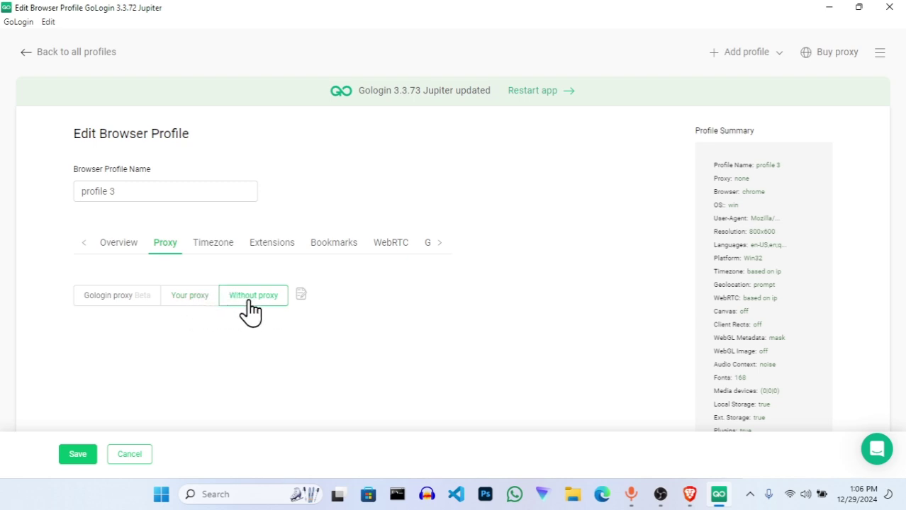
Set the new profile's proxy source to Your proxy and rename the profile to demo
click(193, 300)
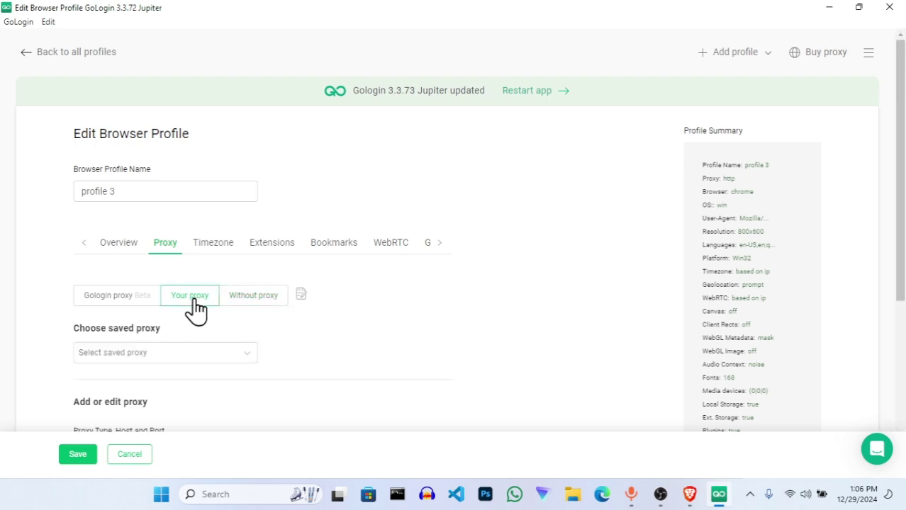
drag(896, 168, 896, 207)
click(127, 107)
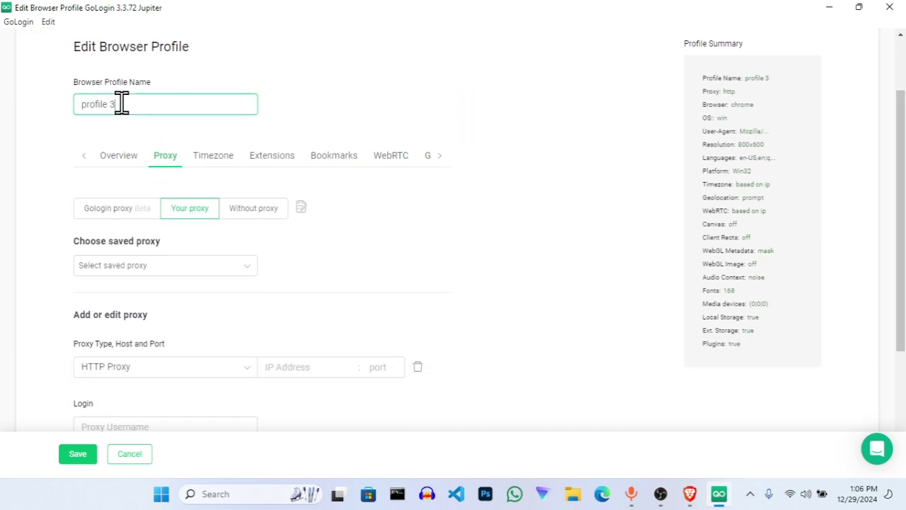
key(BackSpace)
key(BackSpace)
key(BackSpace)
key(BackSpace)
key(BackSpace)
key(BackSpace)
text(demo)
Set the demo profile's proxy type to Socks 5 Proxy and make its IP address field ready for input
drag(901, 186, 901, 229)
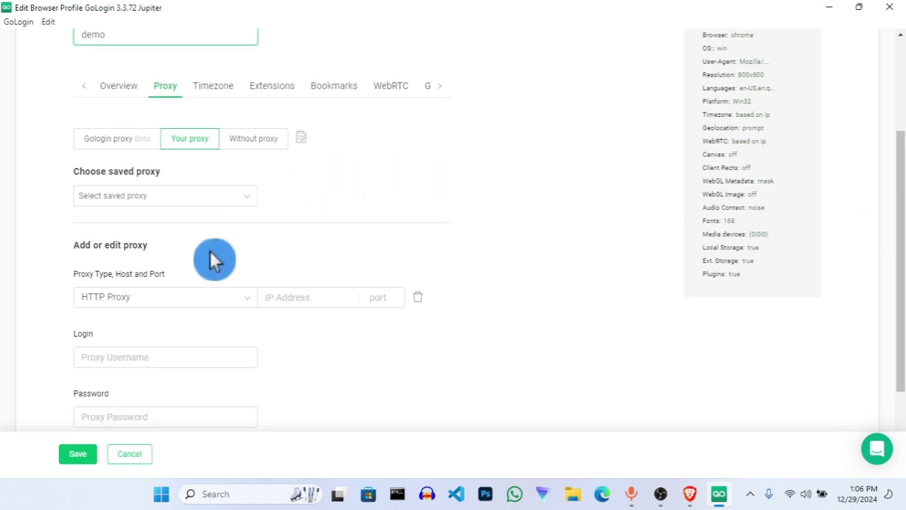
drag(900, 200, 898, 268)
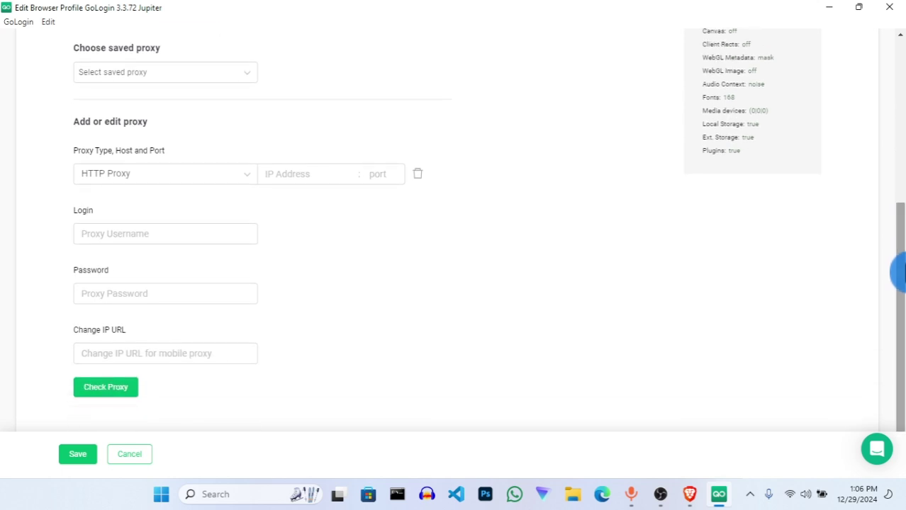
click(142, 183)
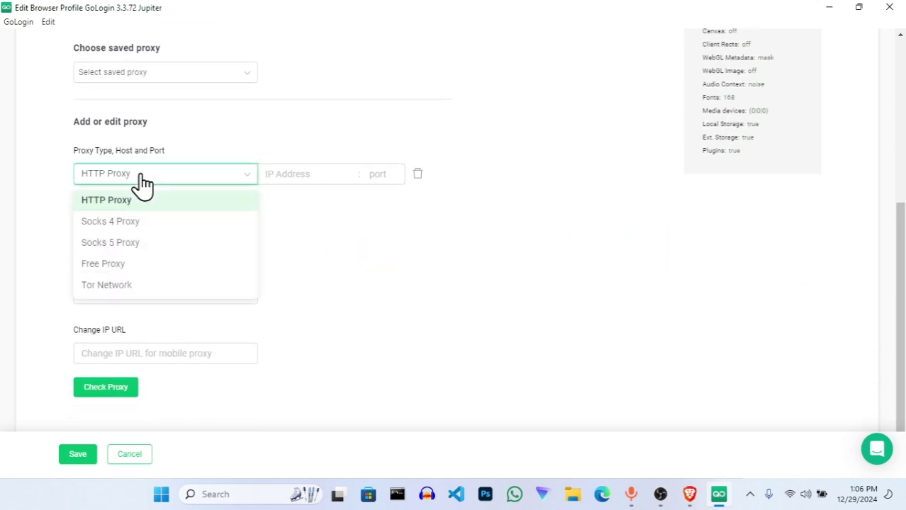
click(157, 248)
click(318, 173)
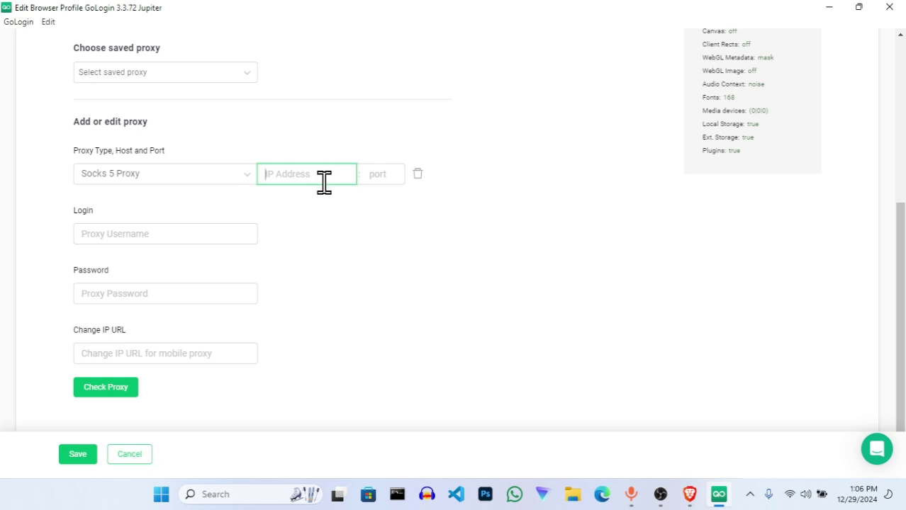
click(382, 245)
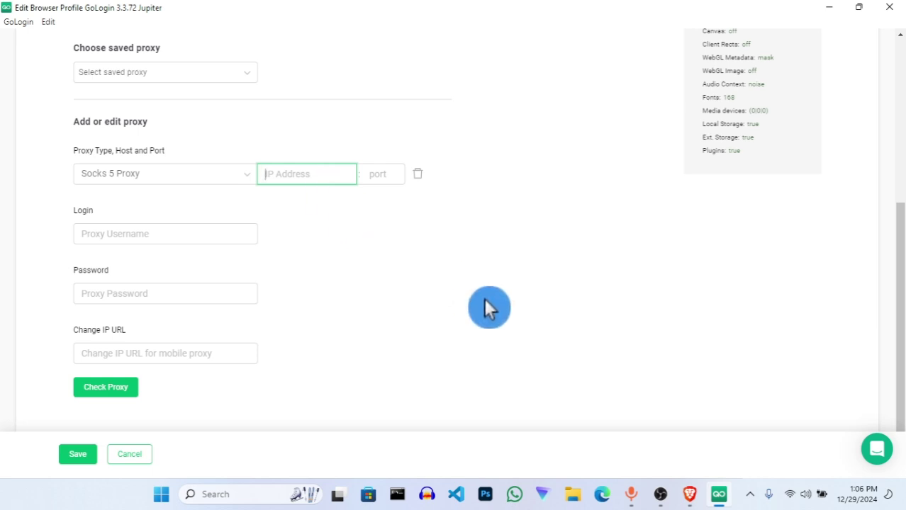
Switch to Webshare in the Brave browser and copy the IP address 64.137.42.112 from the proxy list
click(691, 496)
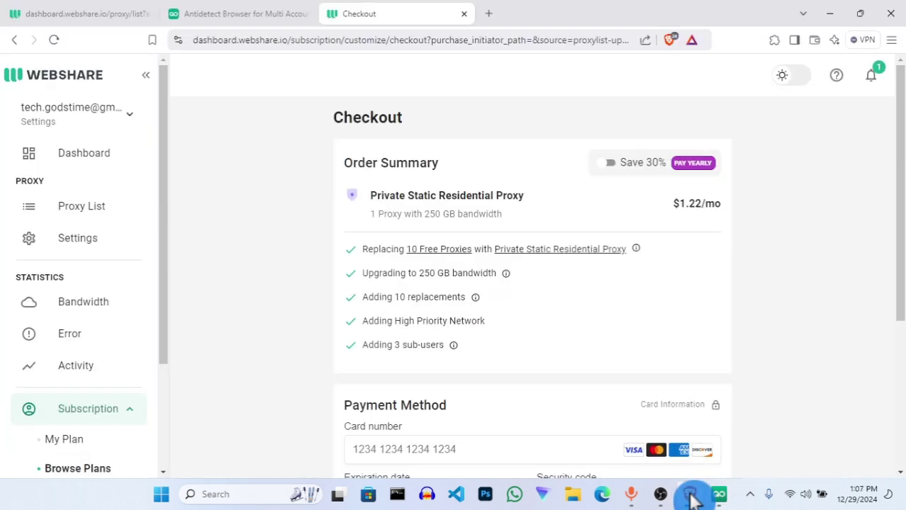
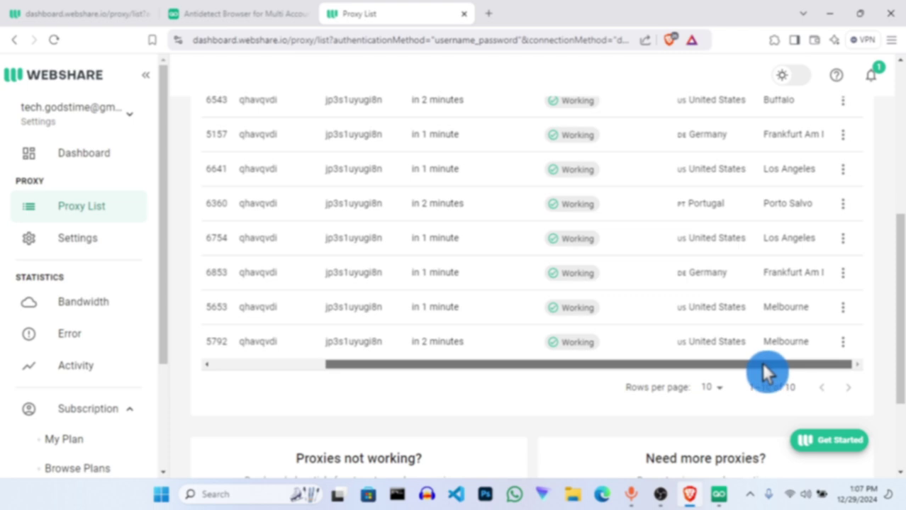
drag(897, 348, 898, 317)
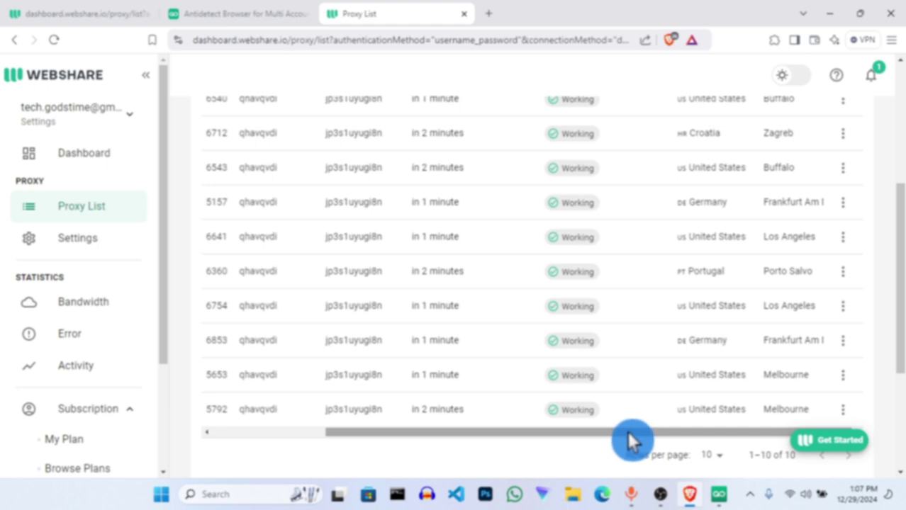
drag(627, 432, 507, 433)
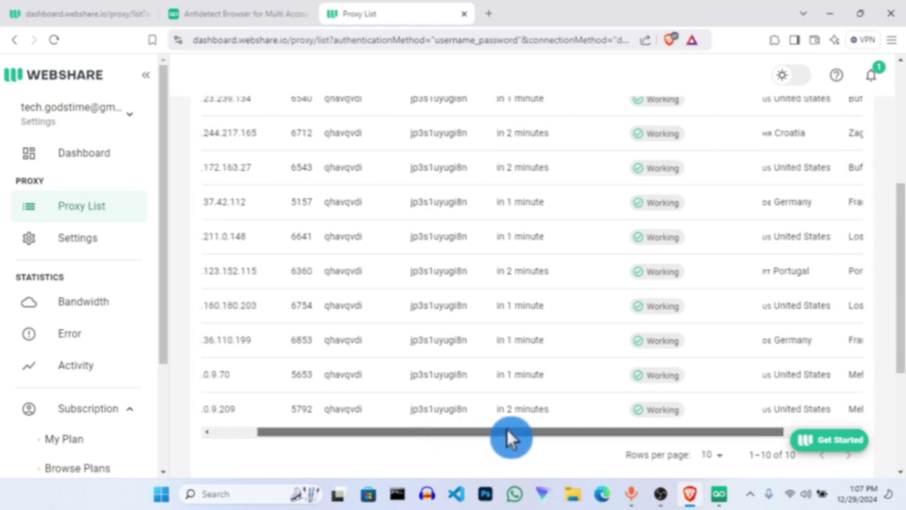
click(266, 207)
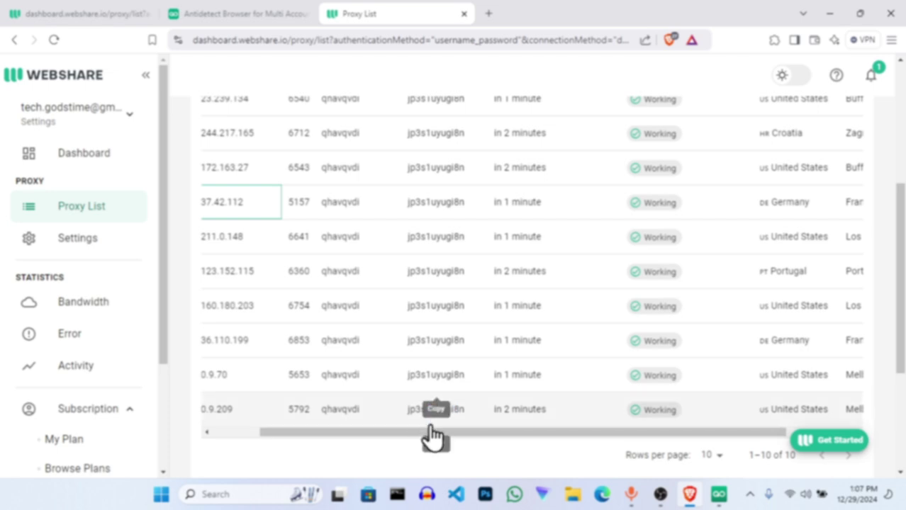
drag(429, 427, 343, 435)
click(380, 442)
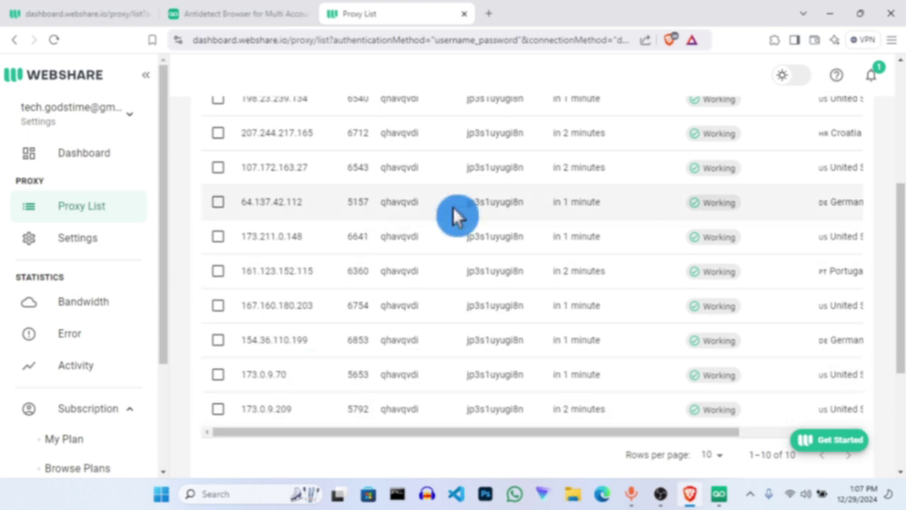
click(217, 203)
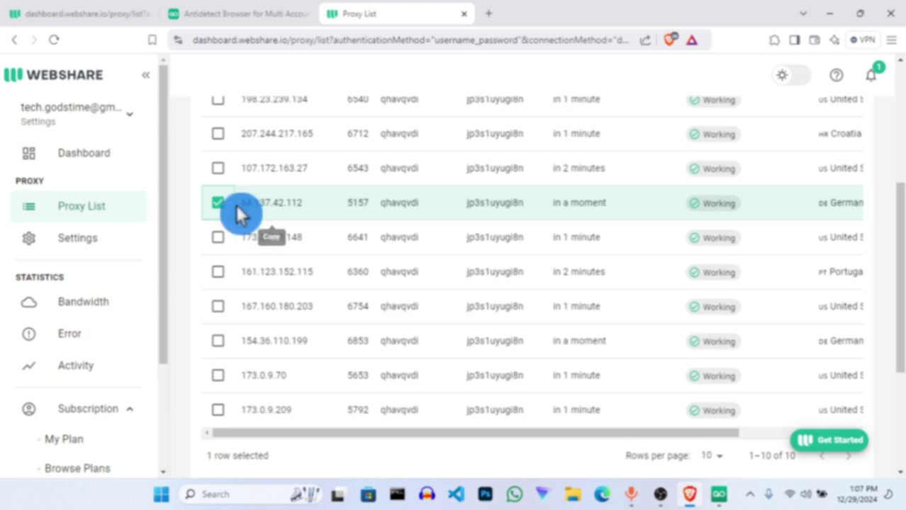
click(219, 205)
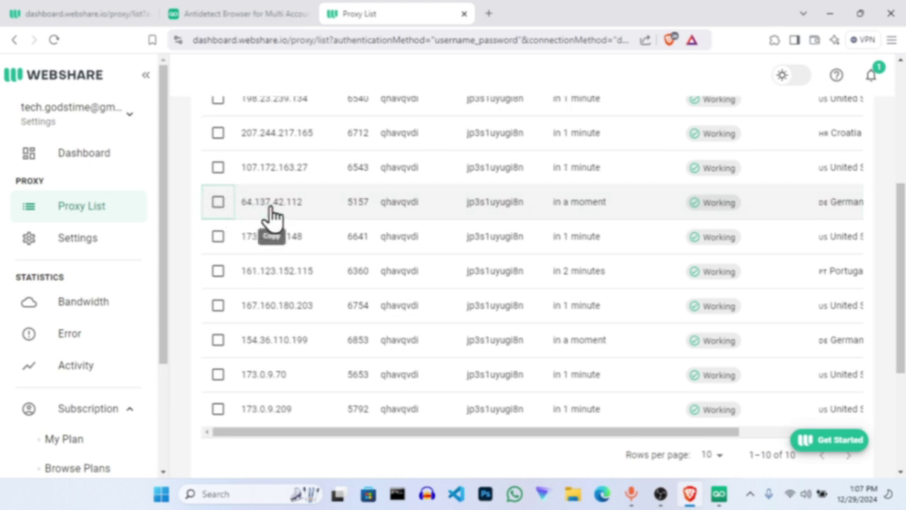
click(273, 215)
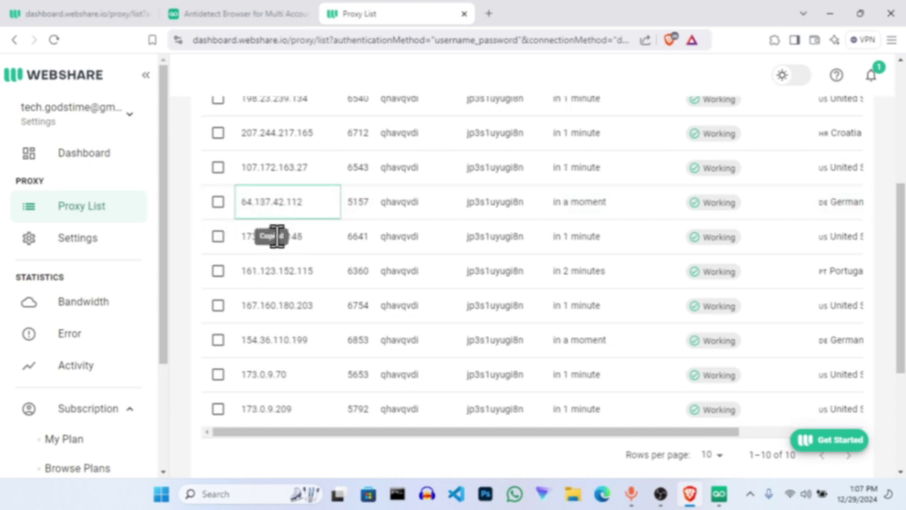
Enter 64.137.42.112 as the proxy's IP address in GoLogin, and return to the Webshare proxy list for its port
click(718, 495)
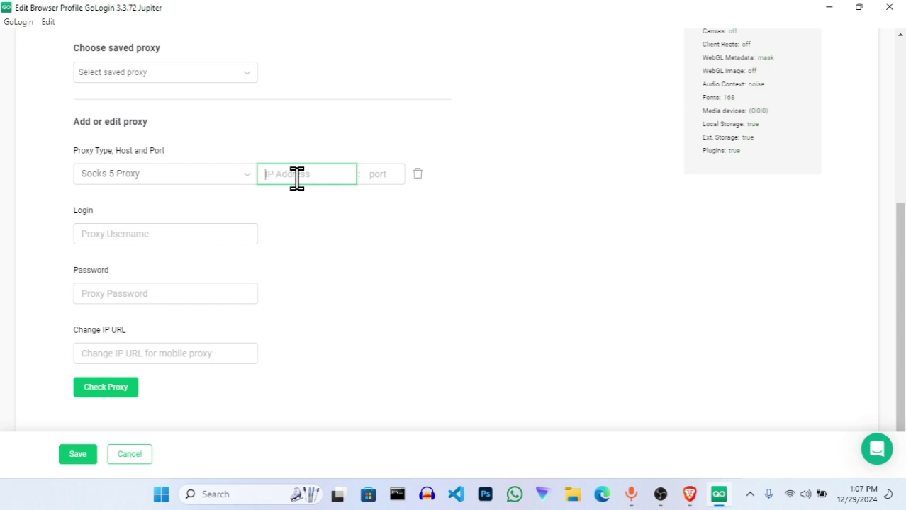
text(64.137.42.112)
click(391, 175)
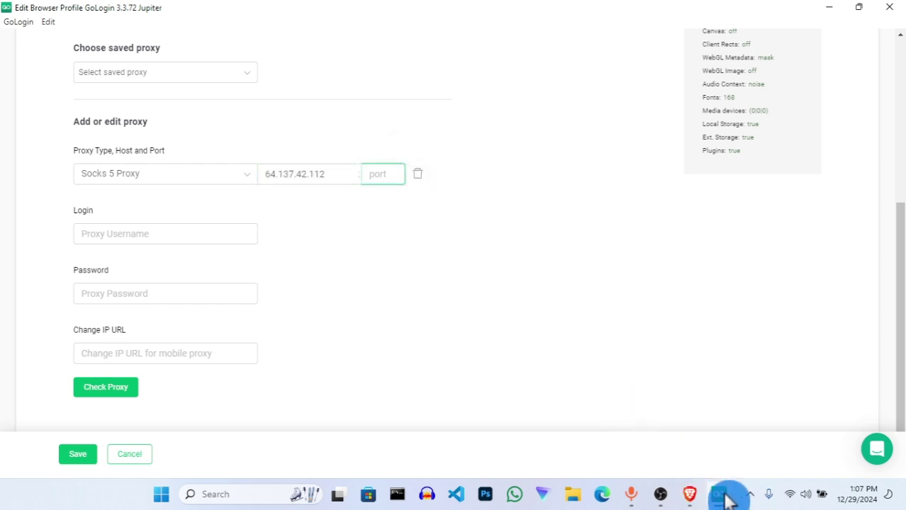
click(696, 500)
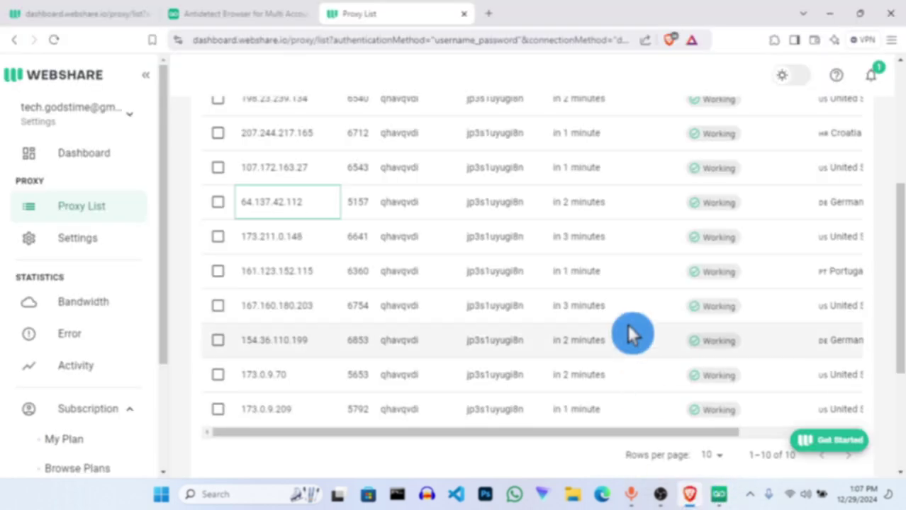
Copy port 5157 from the Webshare proxy list, enter it as the proxy's port in GoLogin, and make the Login field ready for input
click(359, 211)
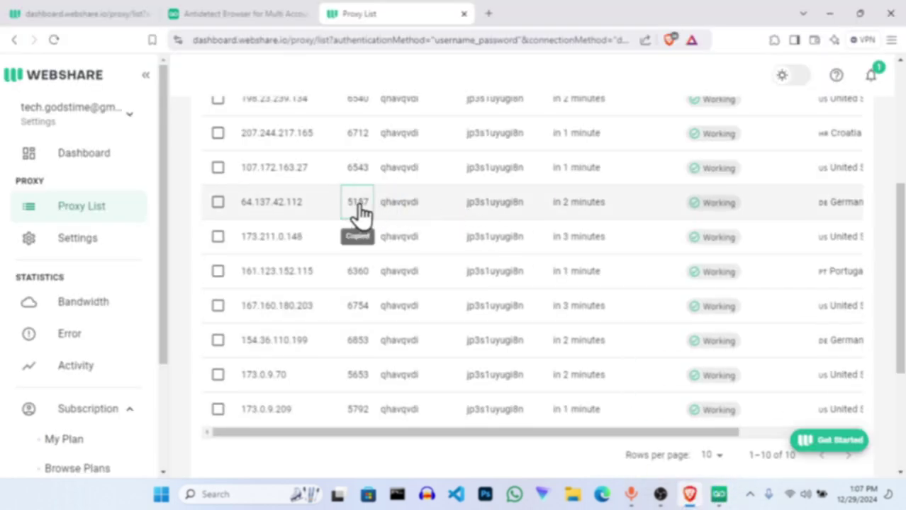
click(719, 496)
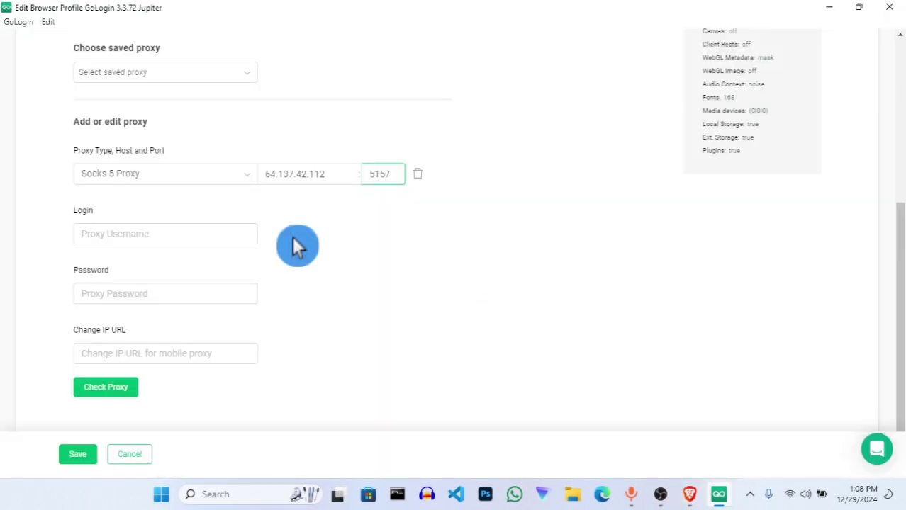
click(187, 238)
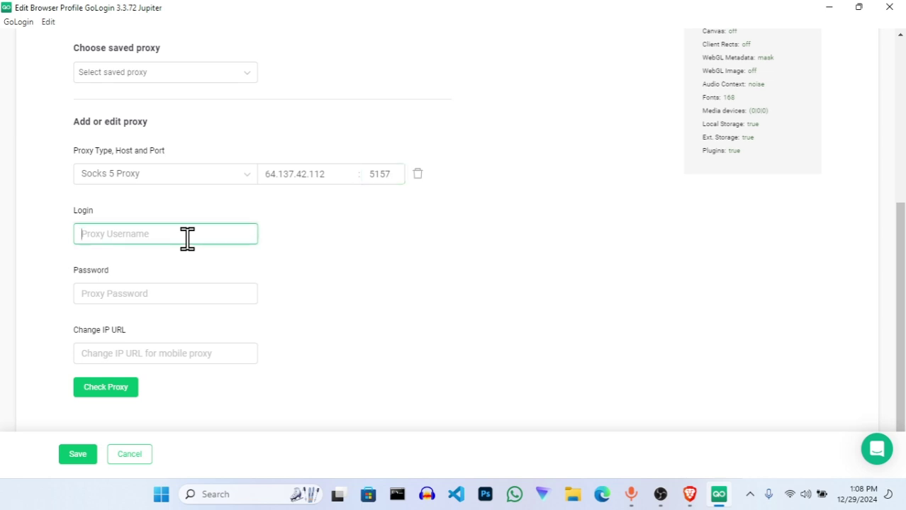
Copy the username of the 64.137.42.112 proxy from Webshare and enter it as the proxy login in GoLogin
click(719, 496)
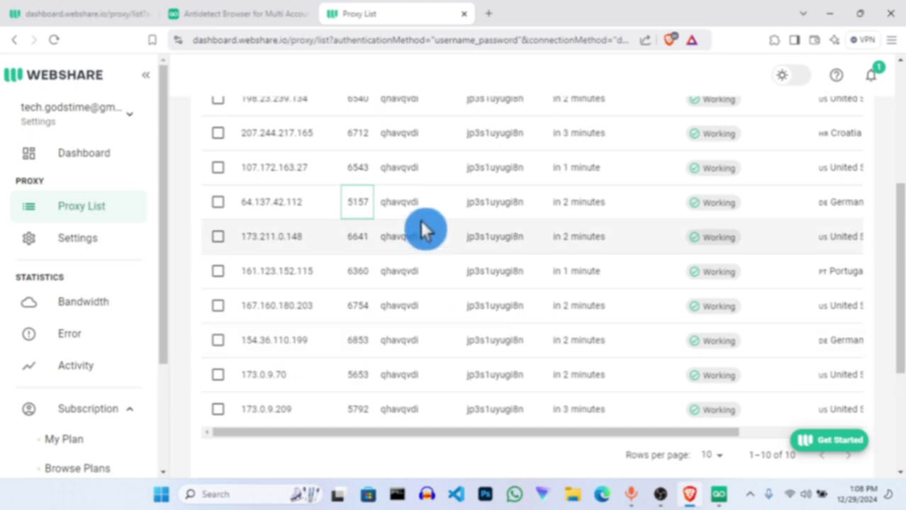
click(410, 207)
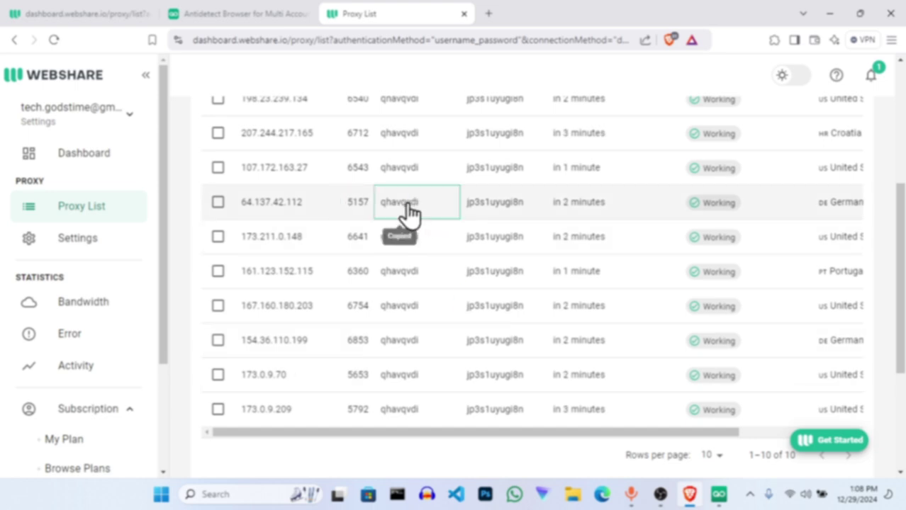
click(719, 496)
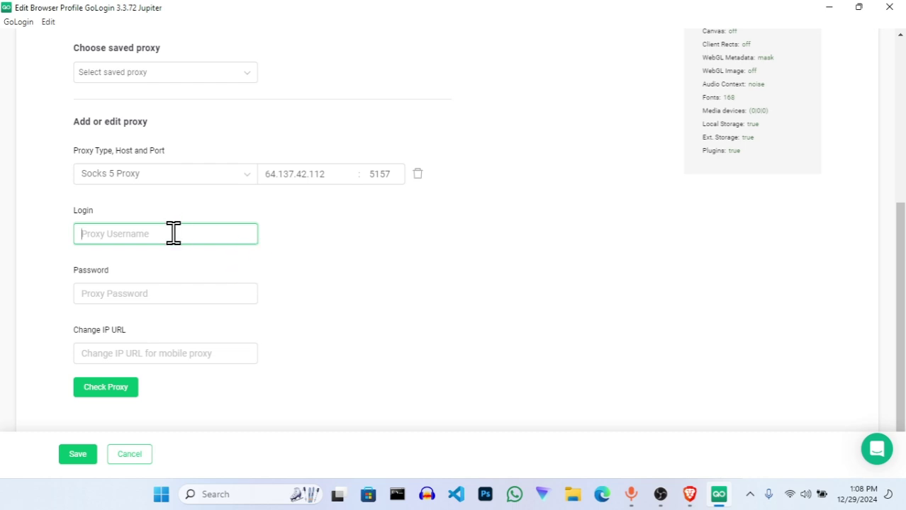
key(ctrl+v)
Copy the password of the 64.137.42.112 proxy from Webshare and enter it in GoLogin's proxy Password field
click(126, 289)
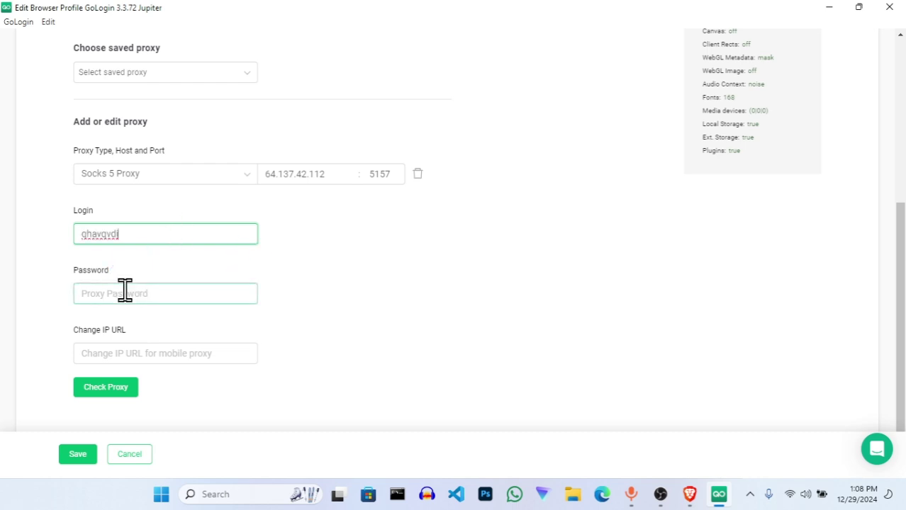
click(718, 496)
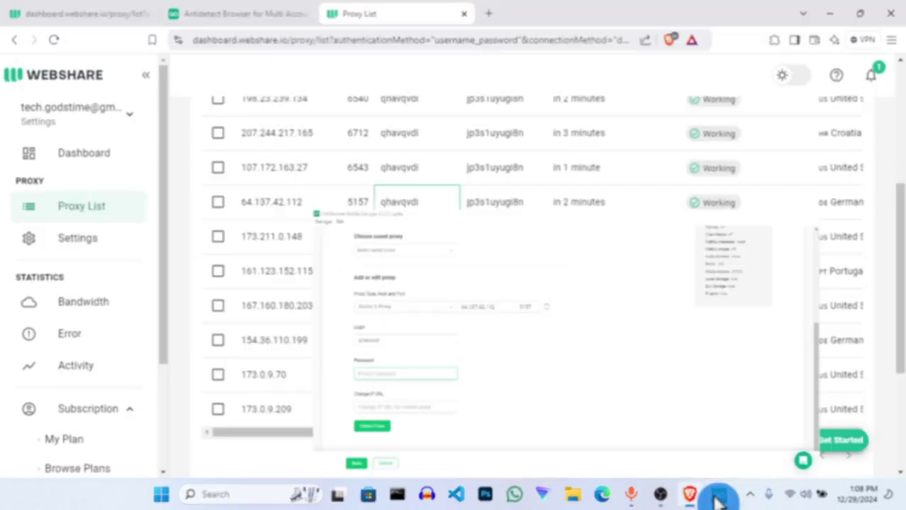
click(497, 213)
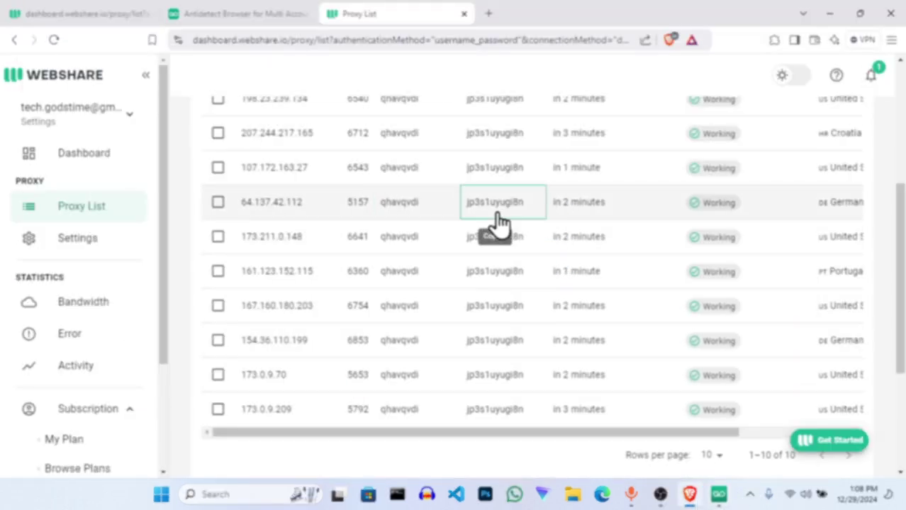
click(719, 496)
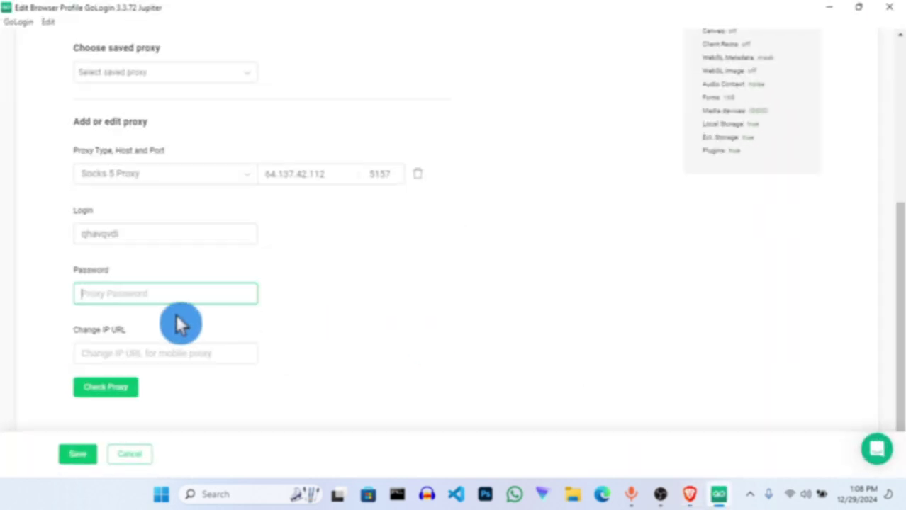
key(ctrl+v)
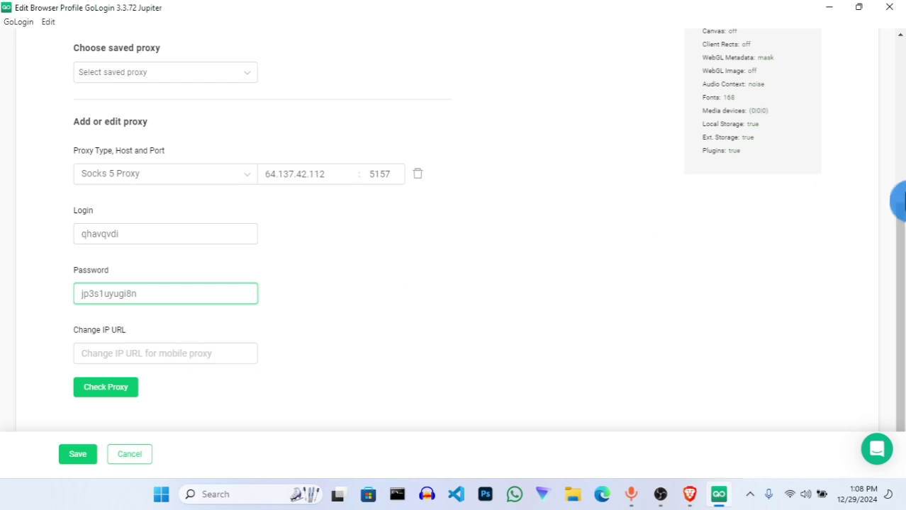
Check the configured Socks 5 proxy's connection and save the demo profile
drag(901, 258, 901, 304)
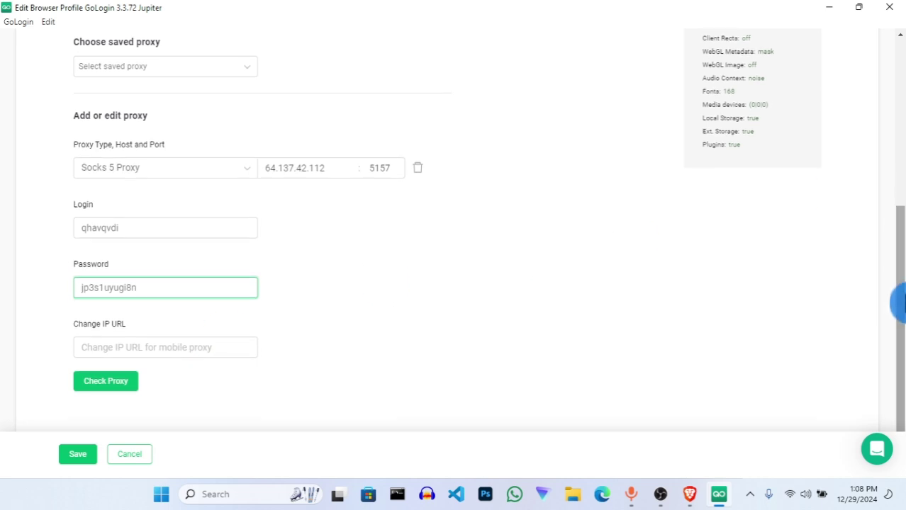
click(103, 383)
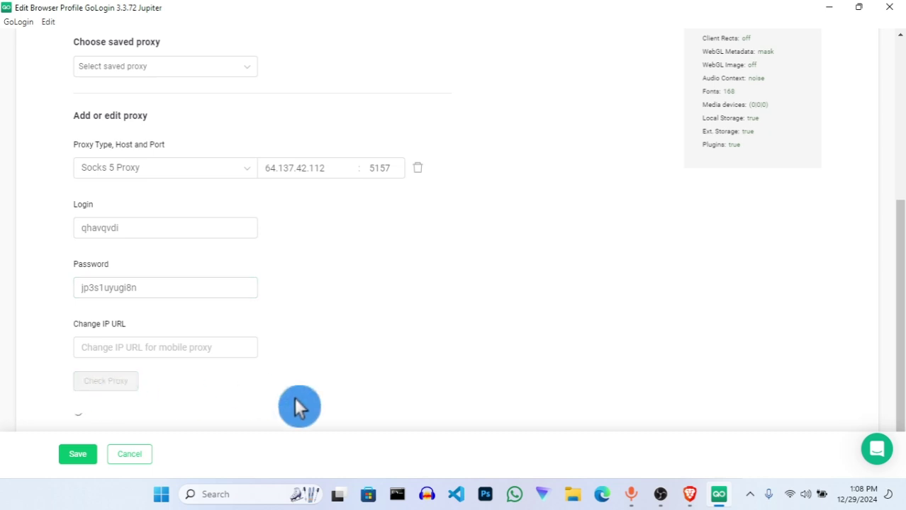
scroll(898, 284, down, 1)
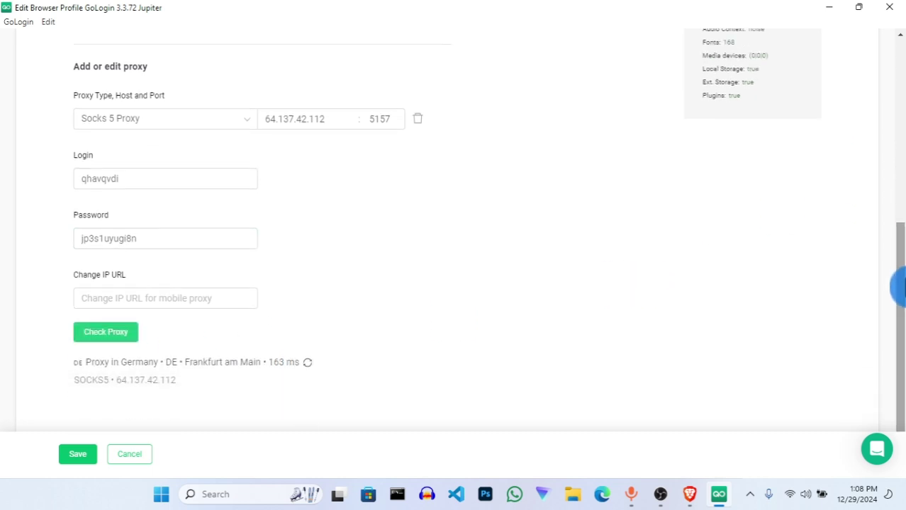
click(57, 368)
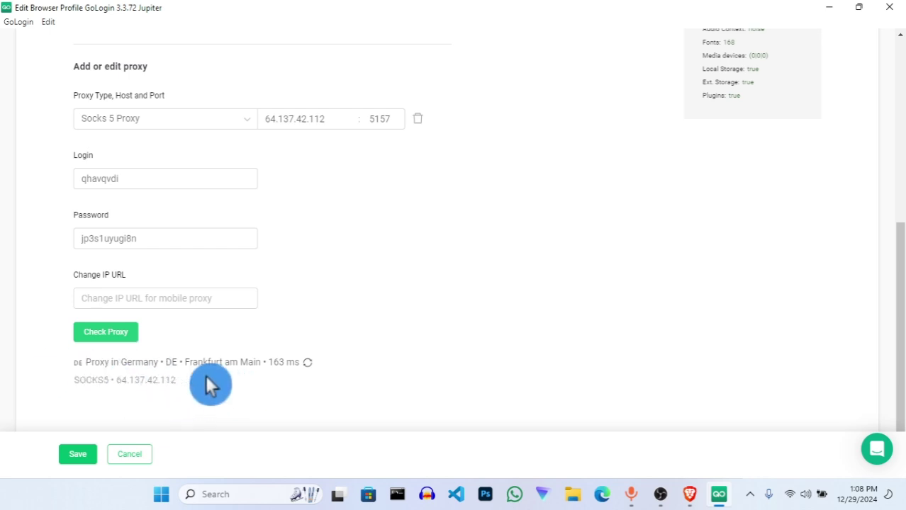
click(82, 449)
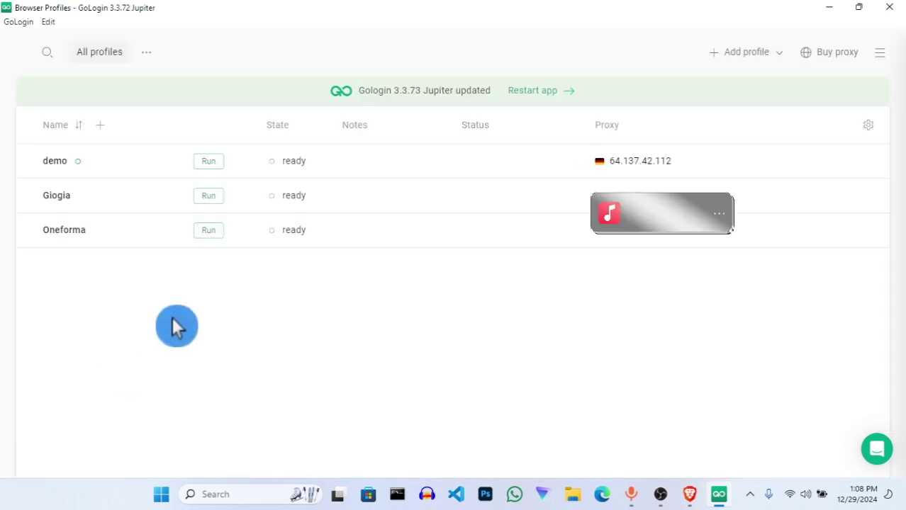
Run the demo profile and maximize its browser window
click(205, 169)
click(316, 366)
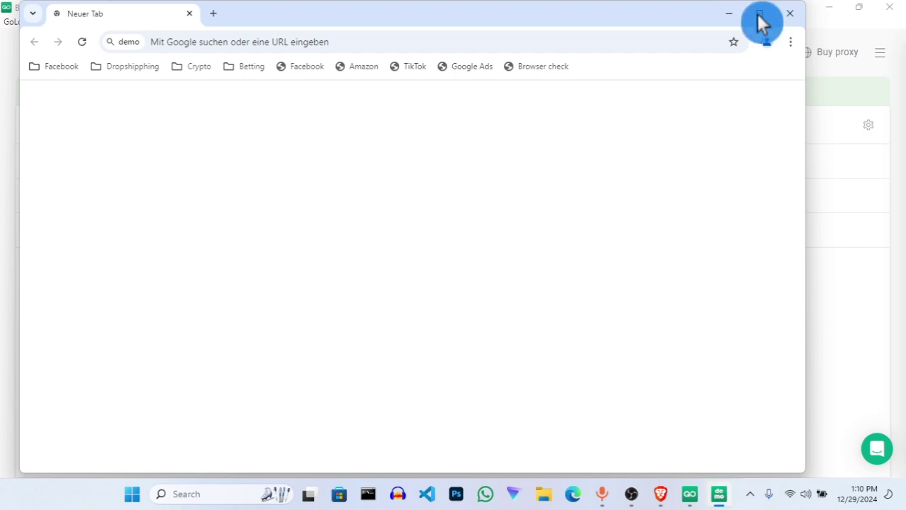
click(760, 13)
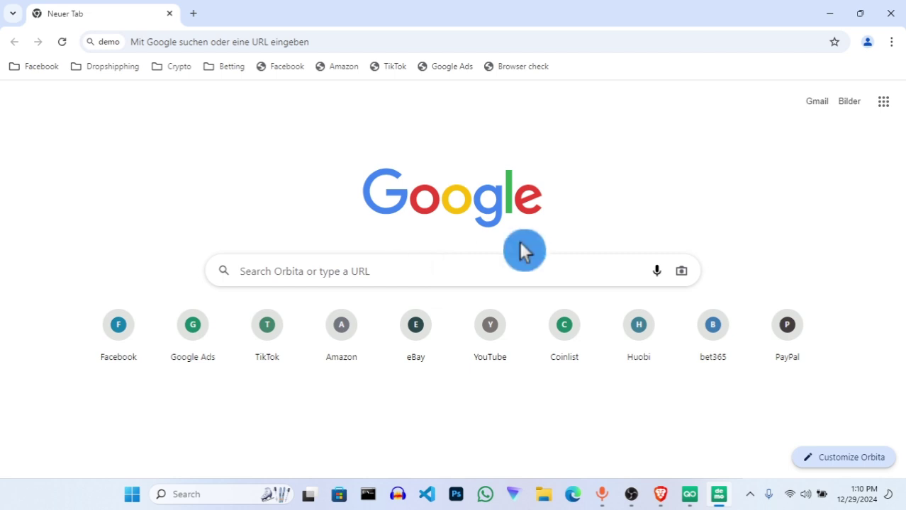
Open the bookmarked Browser check site in the demo profile and examine its identity, location and IP address report
click(836, 131)
click(517, 67)
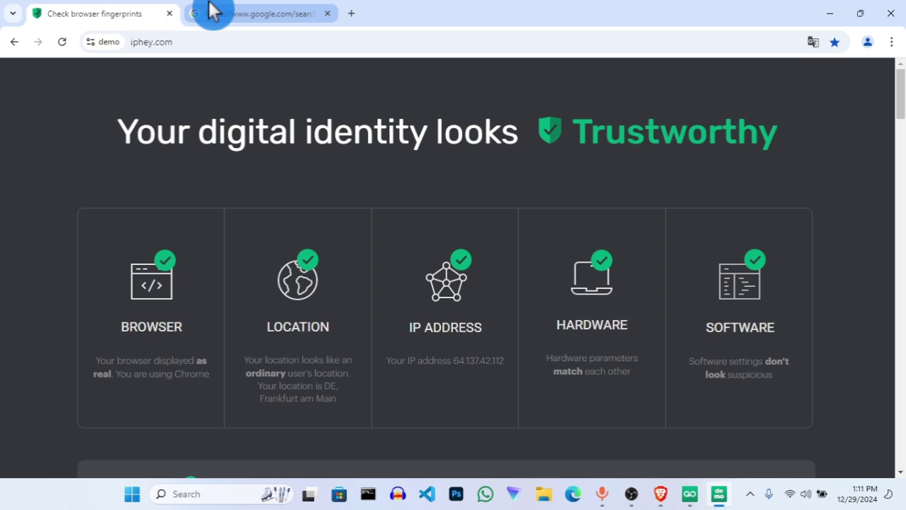
mouse_move(213, 12)
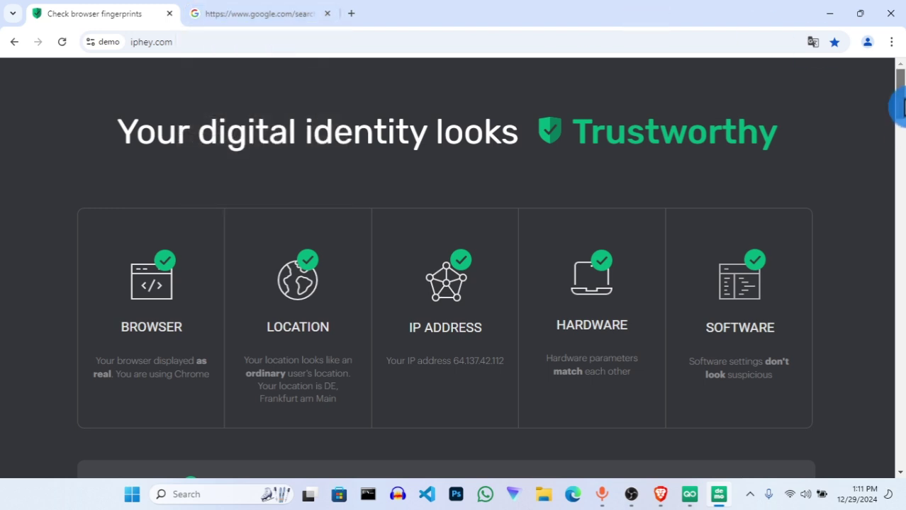
mouse_move(899, 106)
mouse_down()
mouse_move(899, 158)
mouse_move(899, 106)
mouse_up()
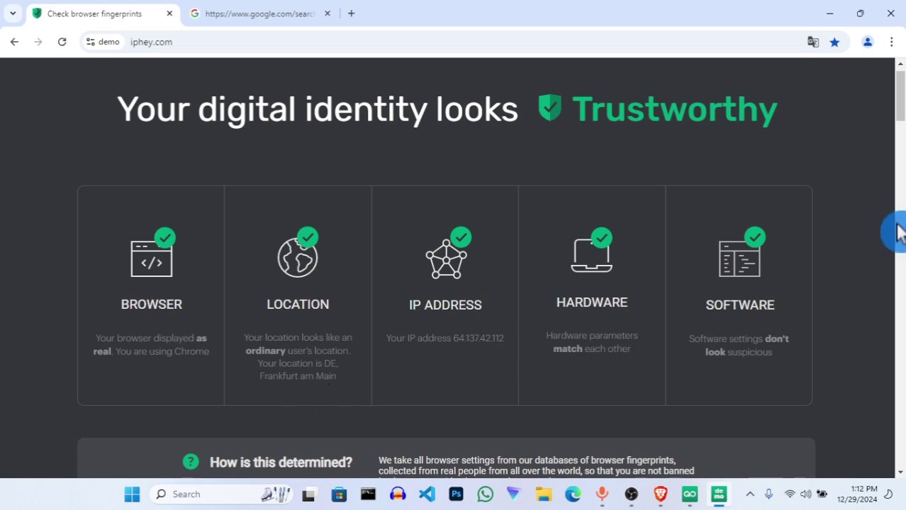
scroll(903, 150, down, 5)
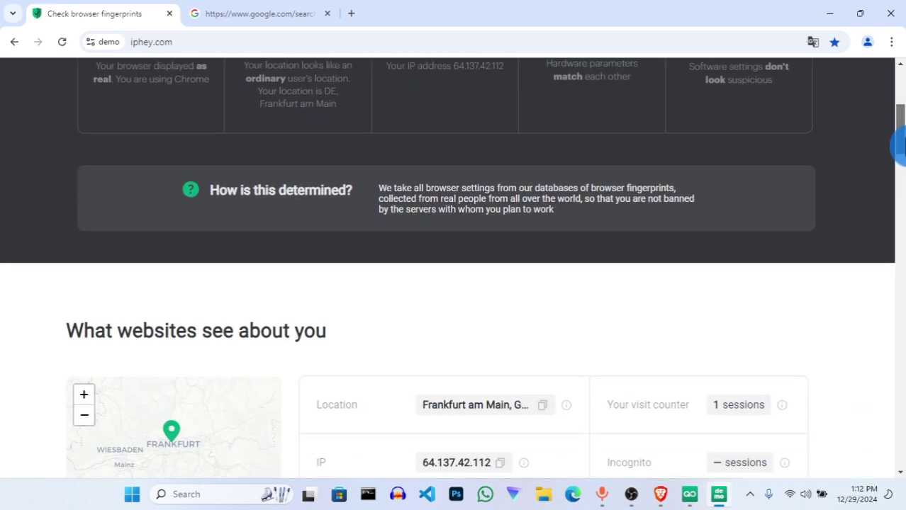
drag(900, 152, 900, 166)
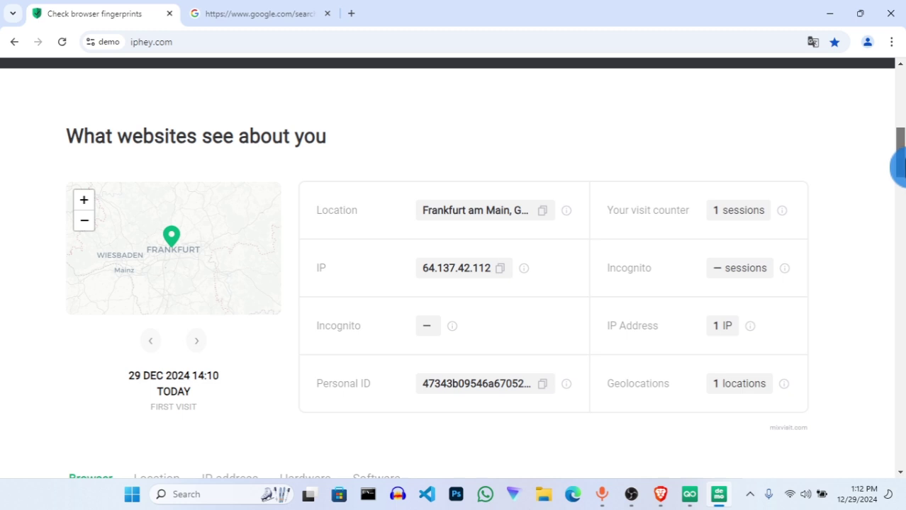
drag(900, 162, 901, 84)
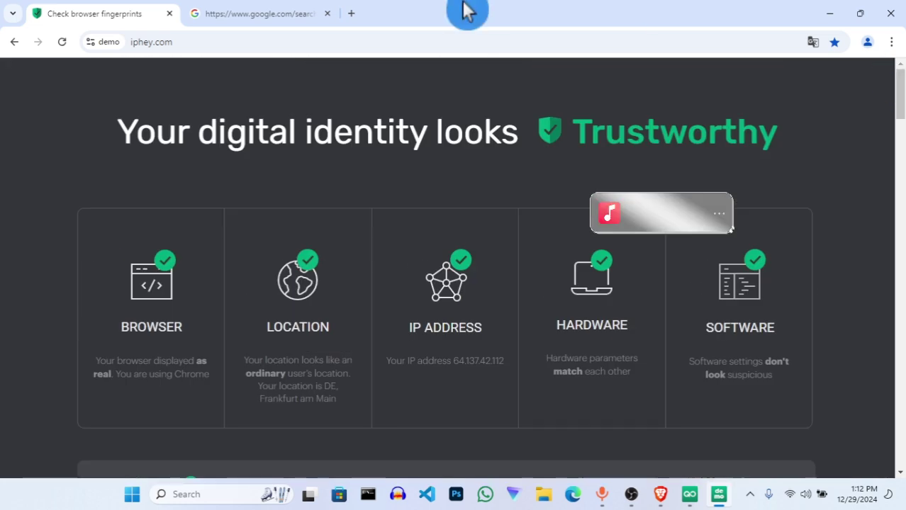
Run the Giogia profile from GoLogin and replace its CrowdGen tab with a new blank tab
click(297, 13)
click(209, 199)
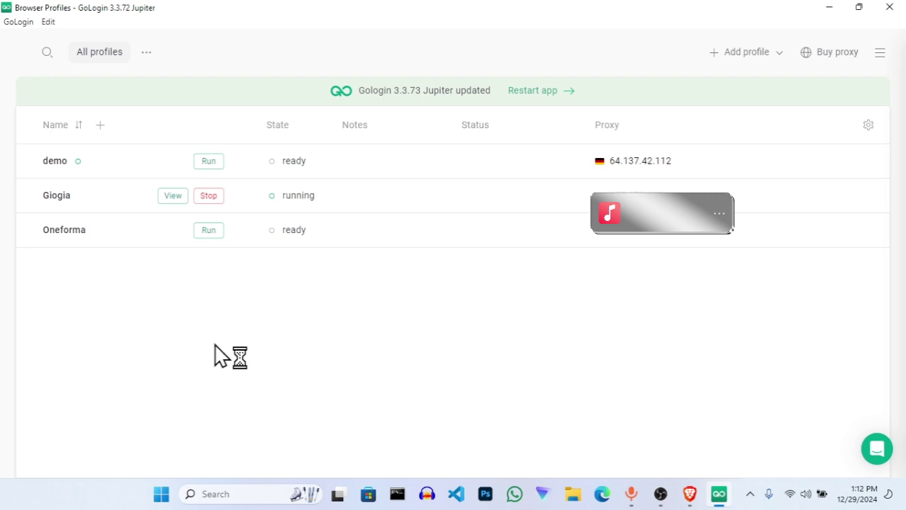
click(605, 376)
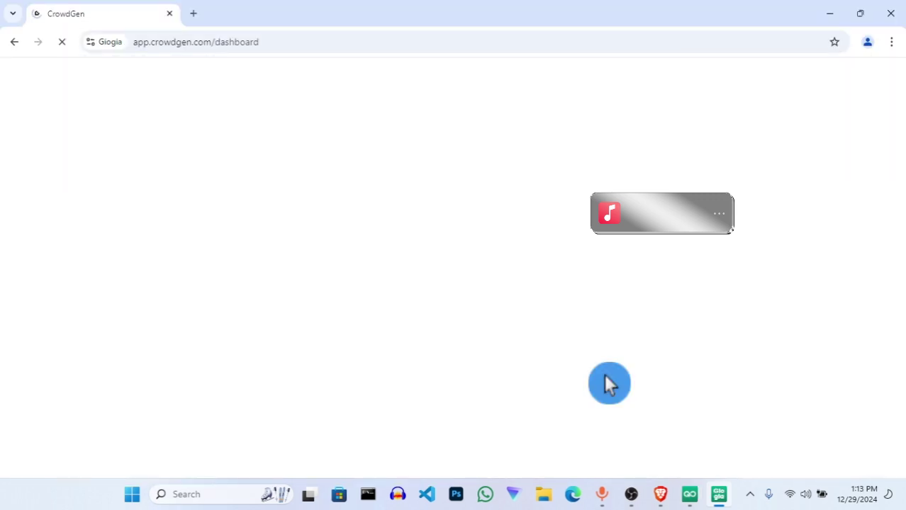
click(192, 14)
click(169, 14)
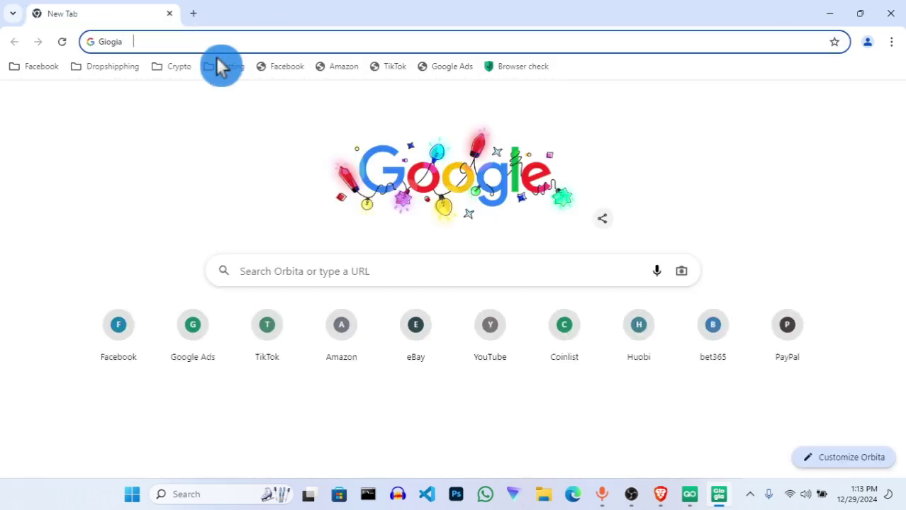
Search Google for ipinfo in the Giogia profile's browser
click(287, 271)
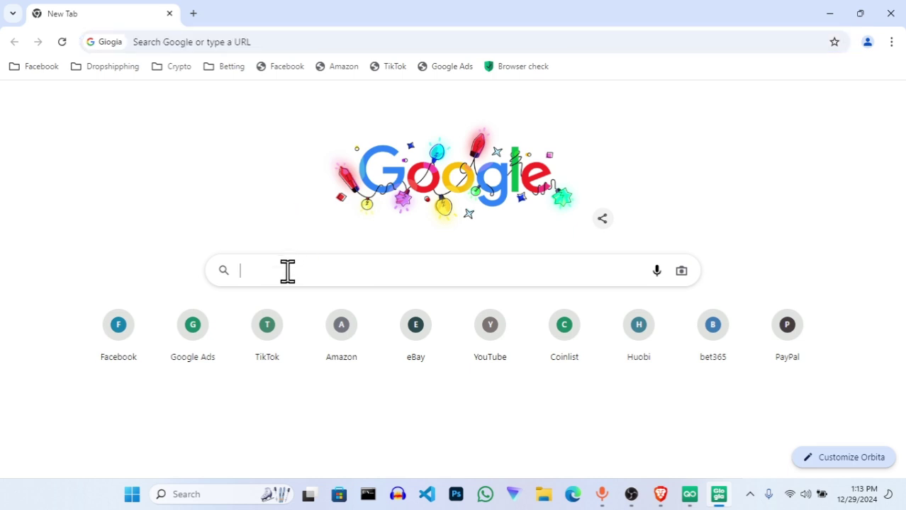
click(277, 390)
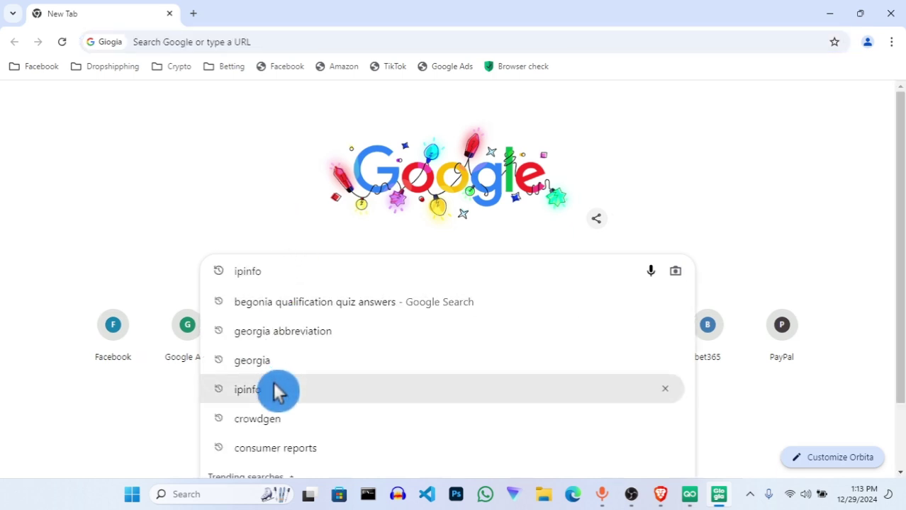
click(277, 390)
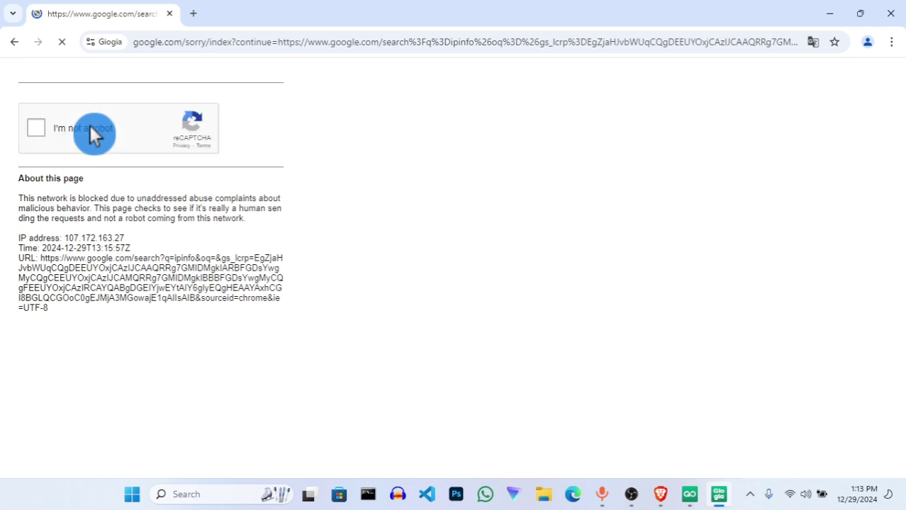
Complete the reCAPTCHA by selecting all fire hydrant images until none are left, and verify
click(35, 129)
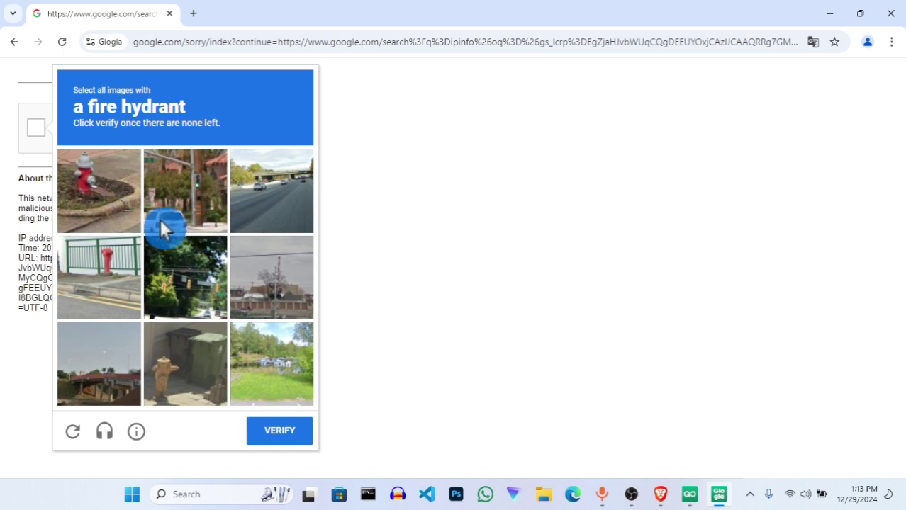
click(108, 211)
click(111, 278)
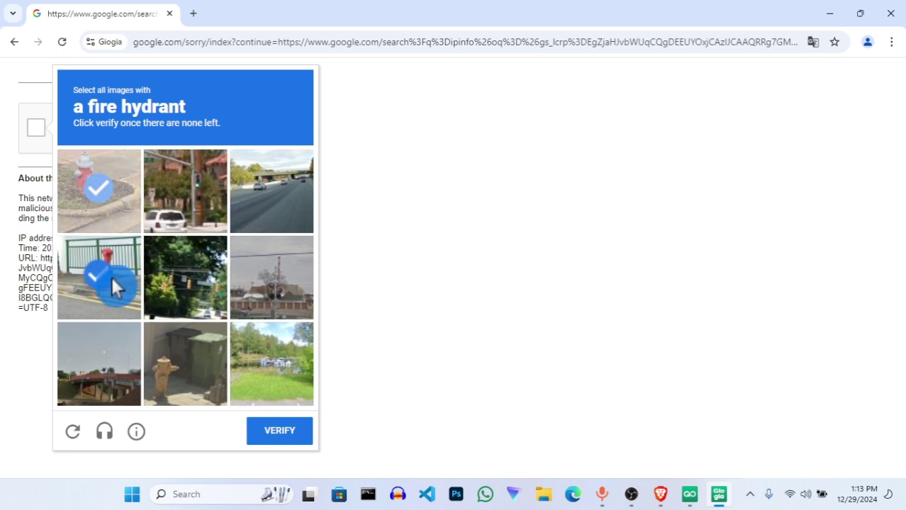
click(179, 376)
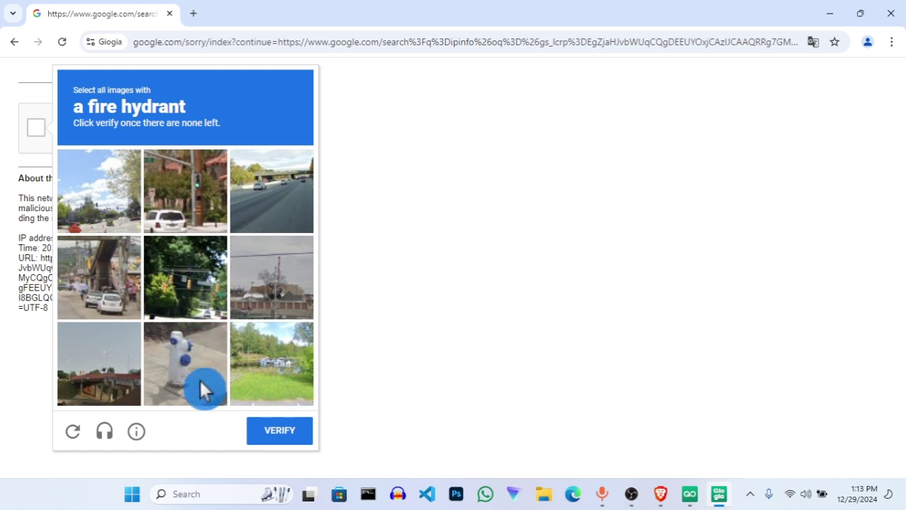
click(200, 381)
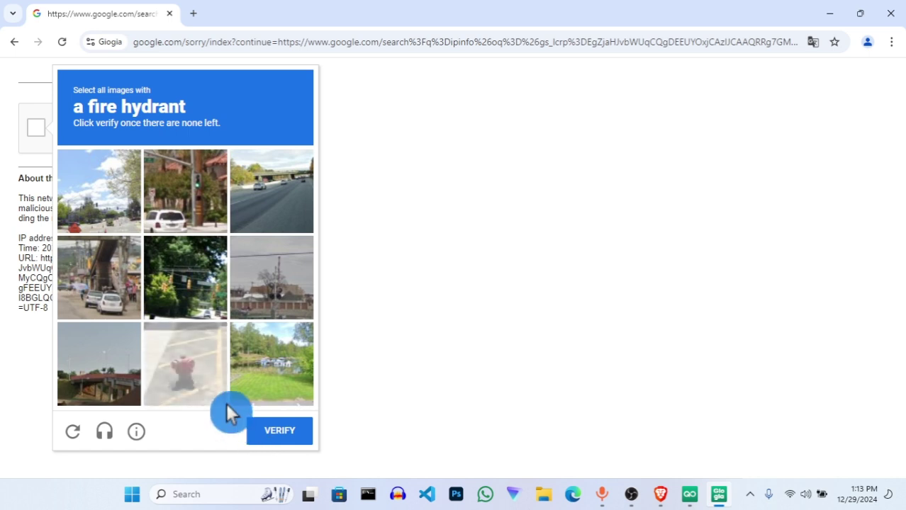
click(188, 390)
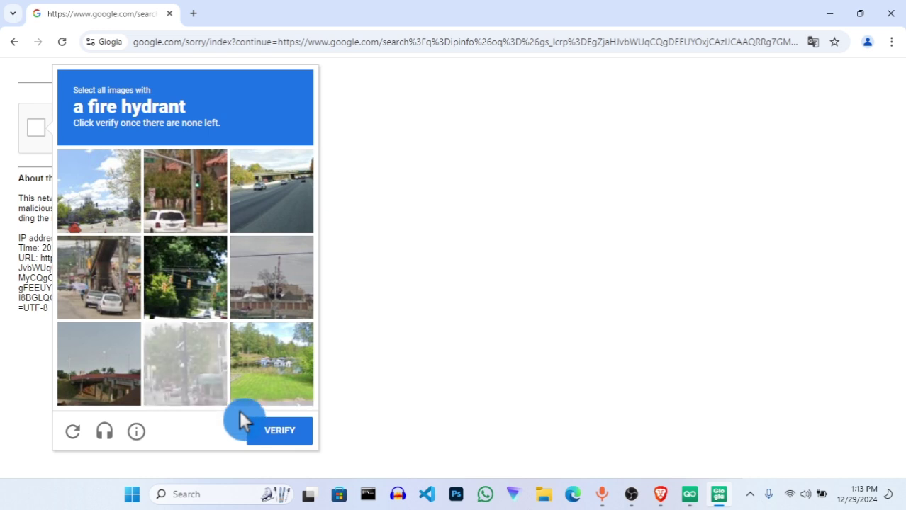
click(288, 427)
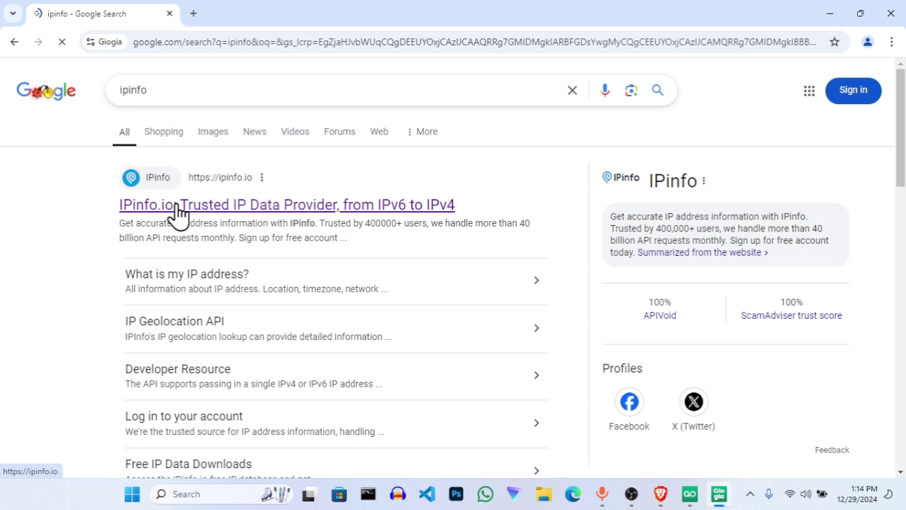
Open the IPinfo.io search result and examine the profile's IP address, location, timezone and connection-type flags
click(177, 212)
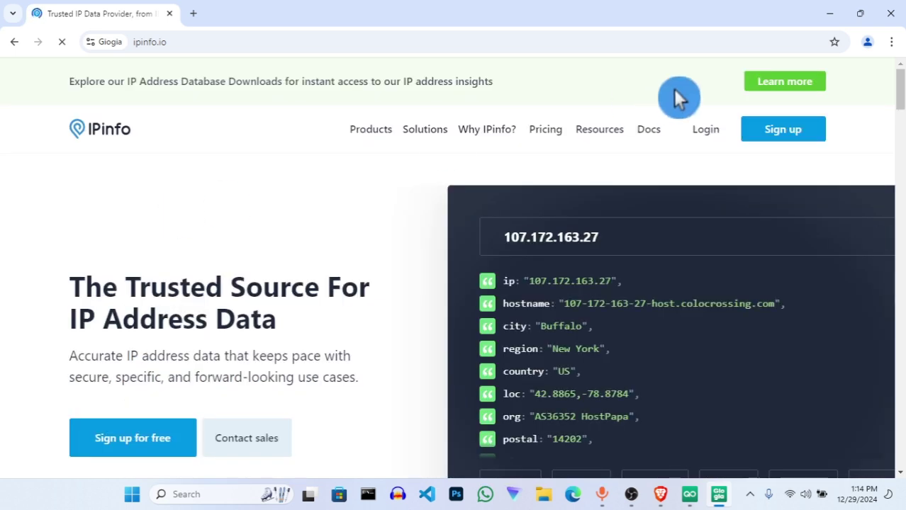
drag(902, 90, 902, 105)
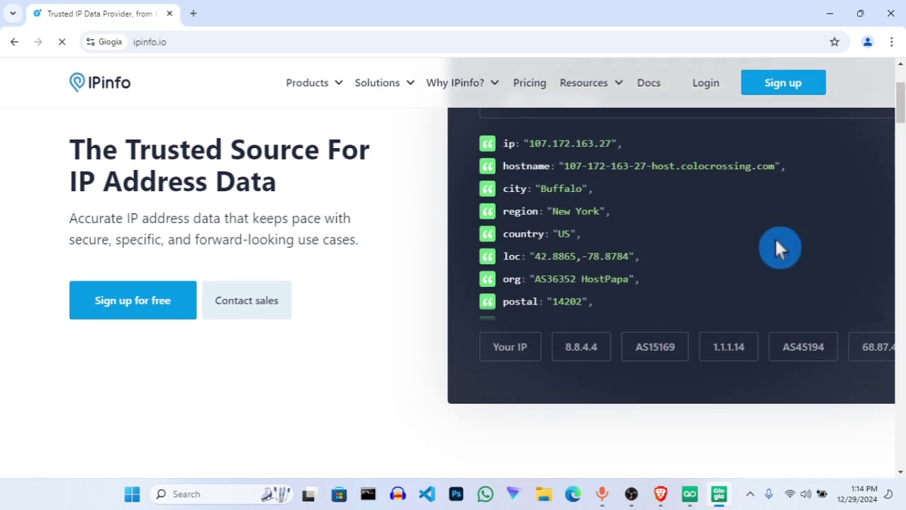
scroll(778, 248, up, 2)
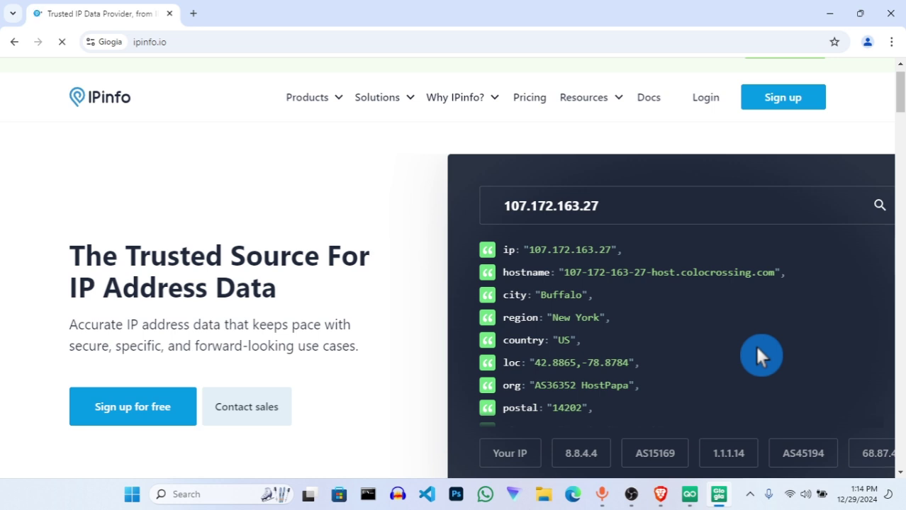
scroll(754, 344, up, 1)
scroll(754, 343, down, 1)
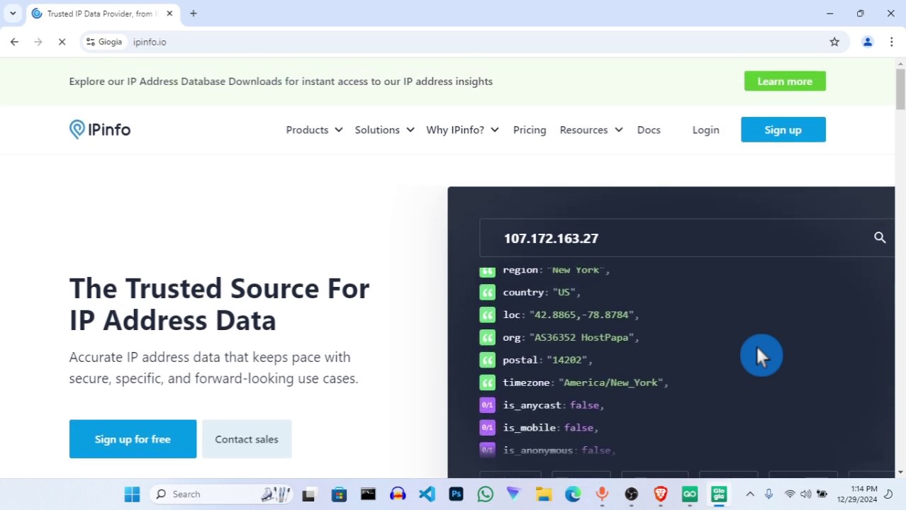
scroll(754, 344, down, 1)
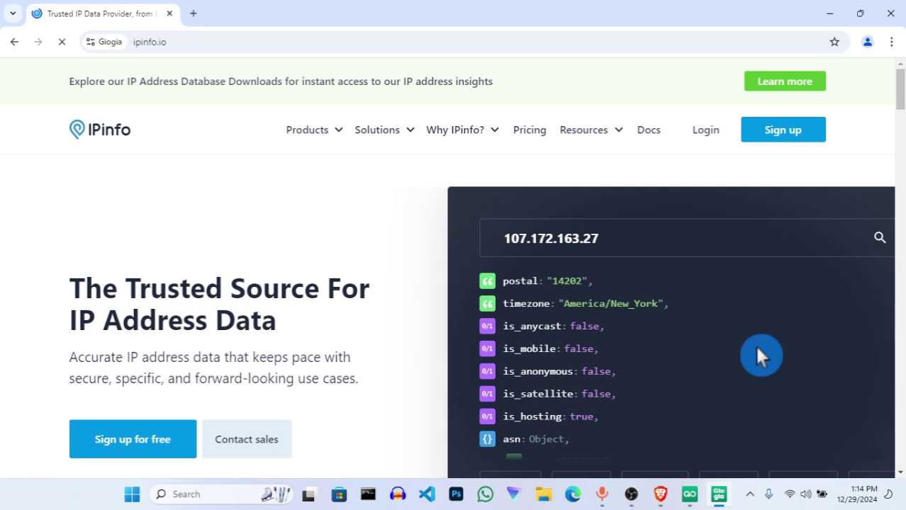
scroll(754, 344, down, 1)
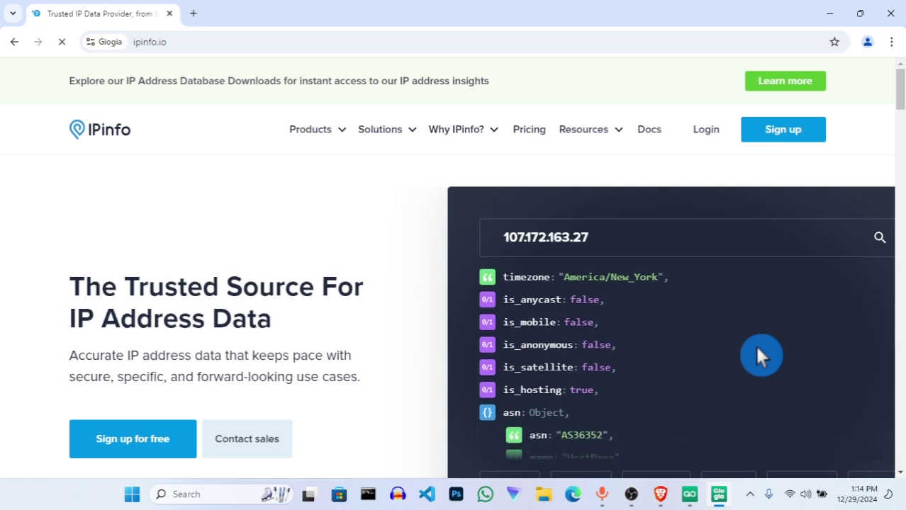
scroll(754, 344, down, 1)
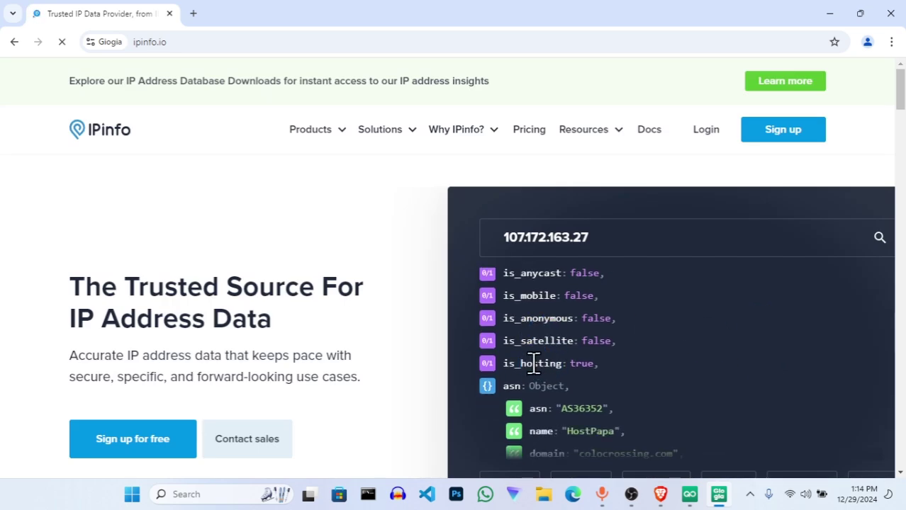
Examine the hosting flag and the ASN, company, privacy and abuse sections of the profile's IPinfo report
click(605, 364)
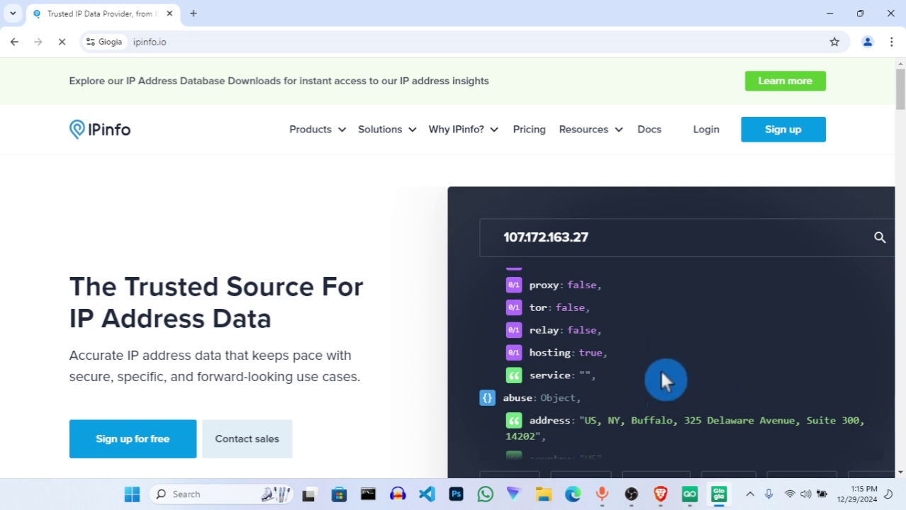
scroll(659, 368, down, 4)
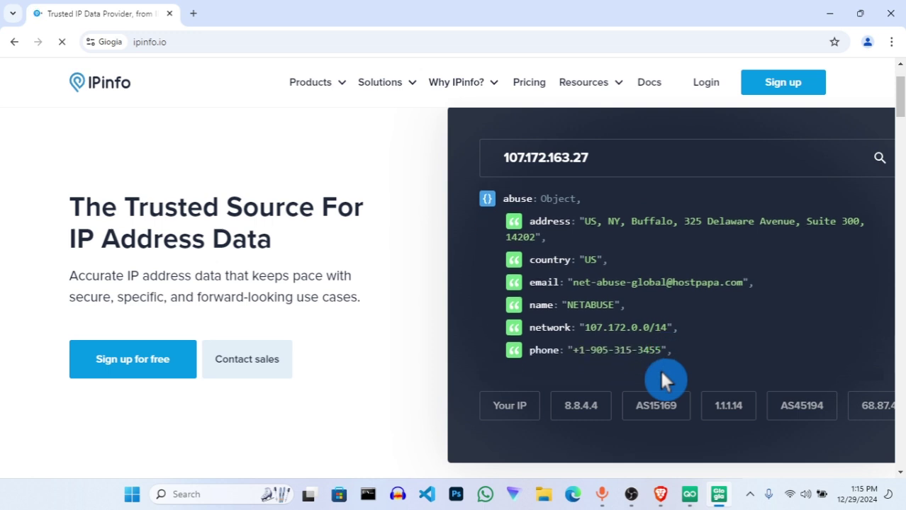
scroll(661, 381, down, 1)
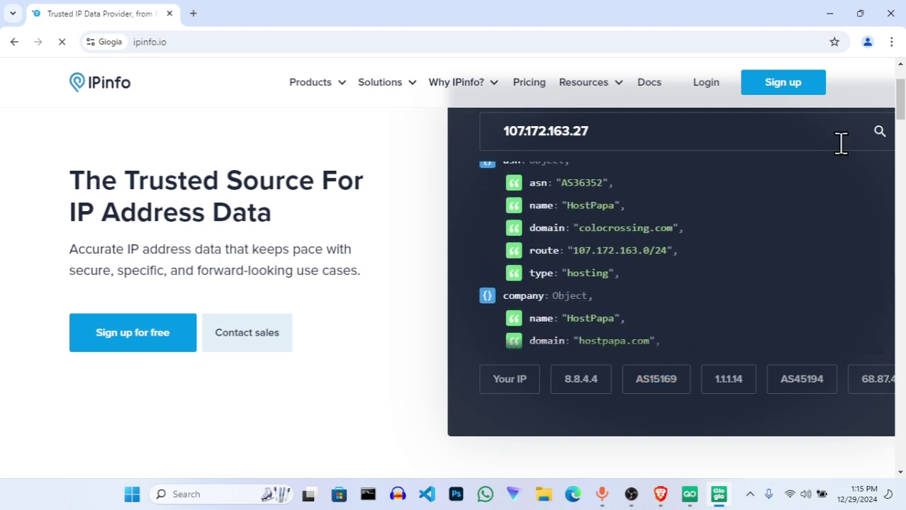
click(901, 110)
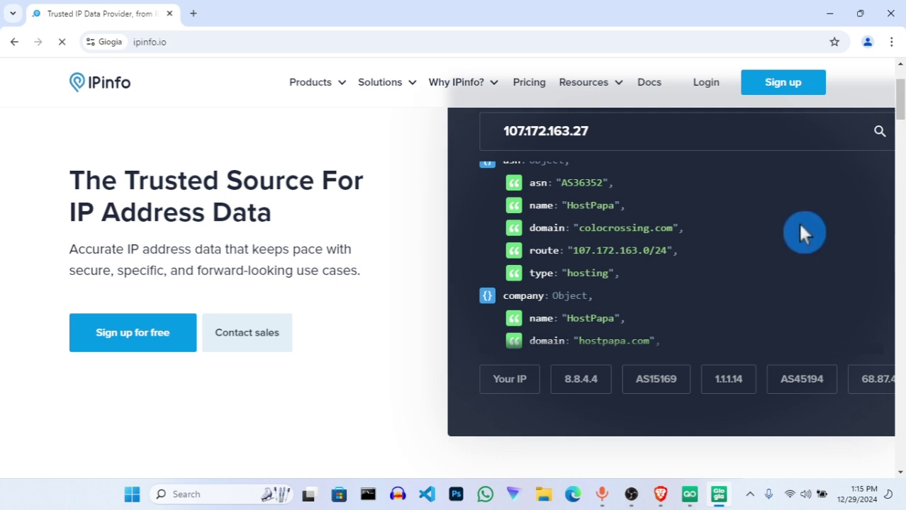
scroll(800, 232, up, 5)
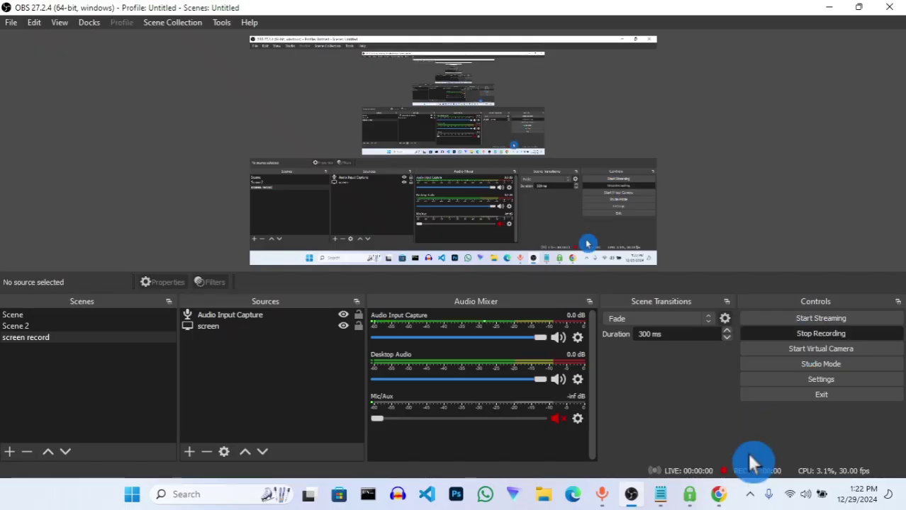
Switch to the ipinfo.io page in Chrome and accept its cookies
mouse_move(718, 496)
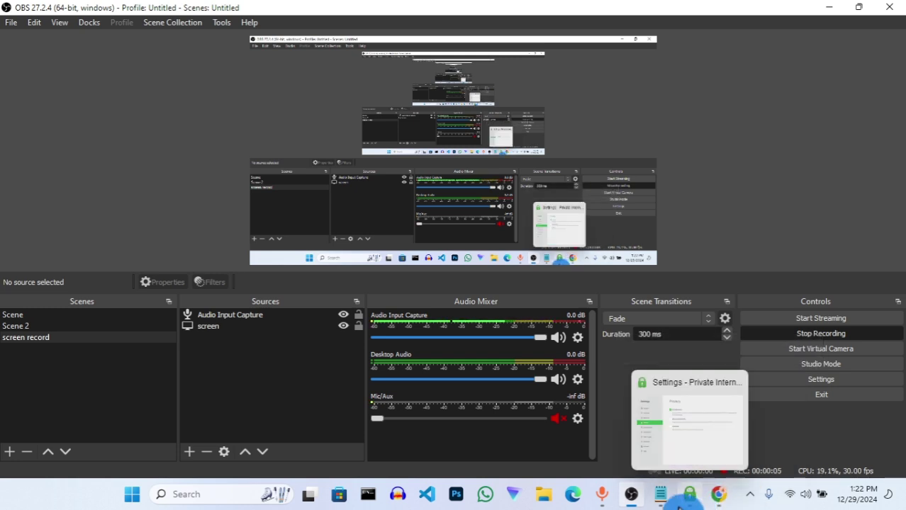
click(718, 499)
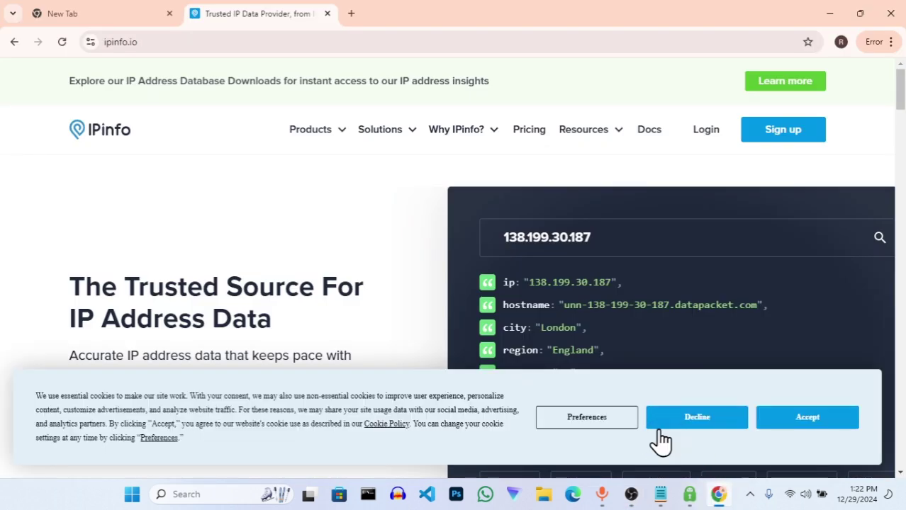
click(791, 411)
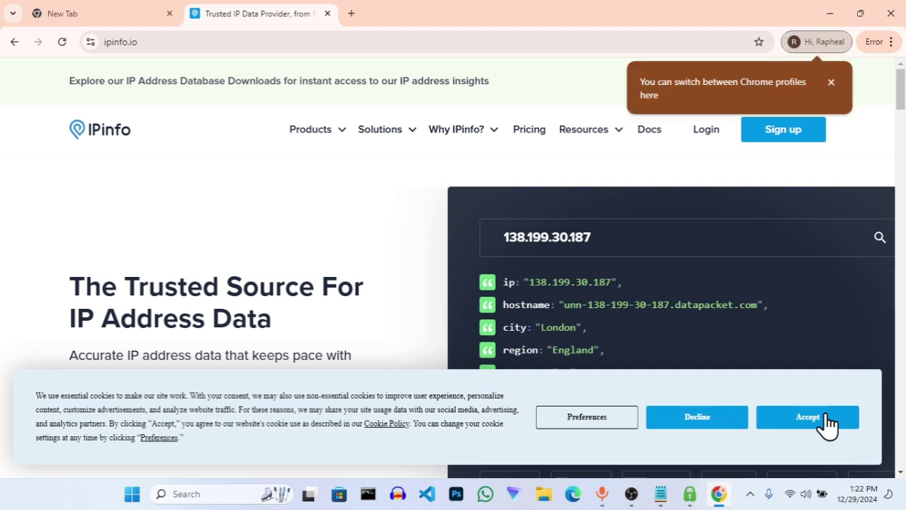
click(826, 420)
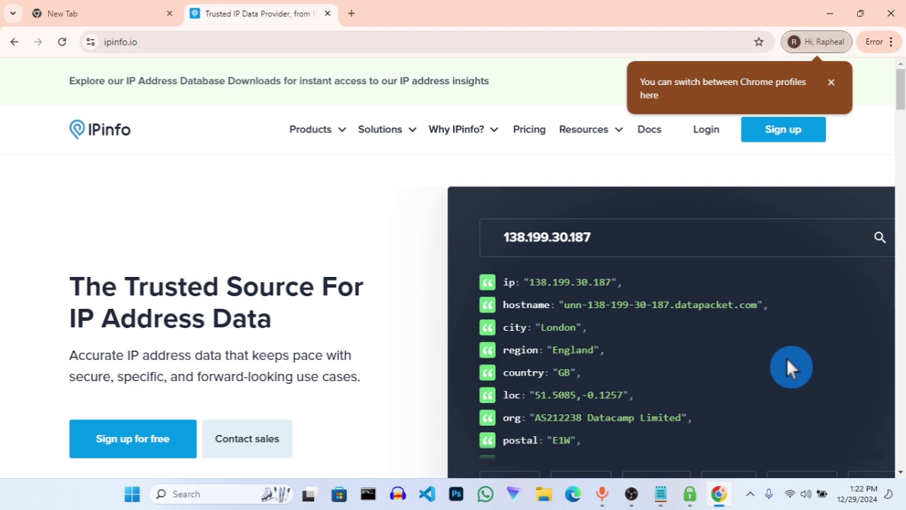
Examine the anonymity, hosting, privacy service and abuse contact details in Chrome's IPinfo report for the VPN connection
scroll(784, 355, down, 2)
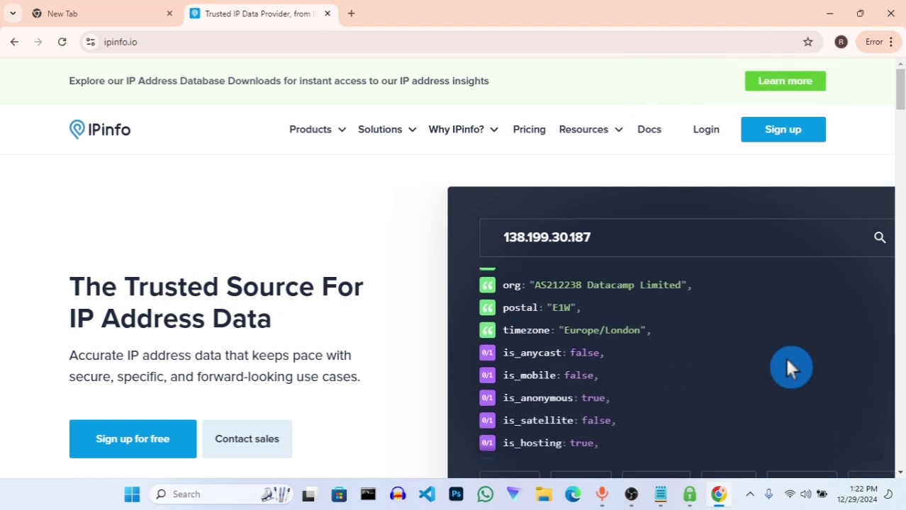
scroll(787, 360, down, 1)
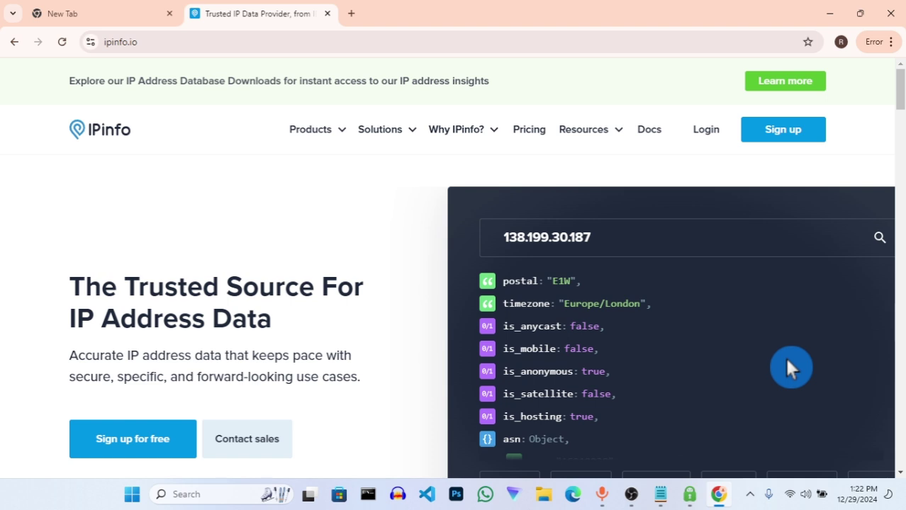
scroll(786, 360, down, 1)
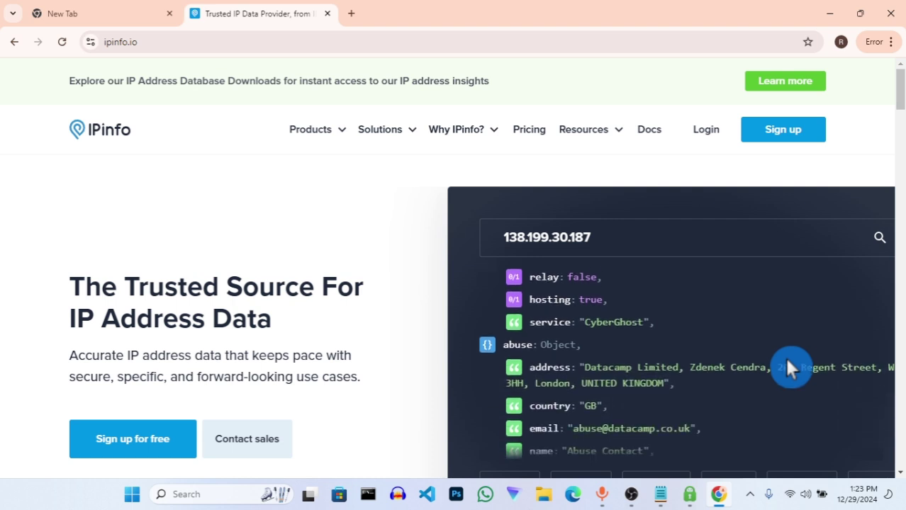
scroll(786, 357, down, 2)
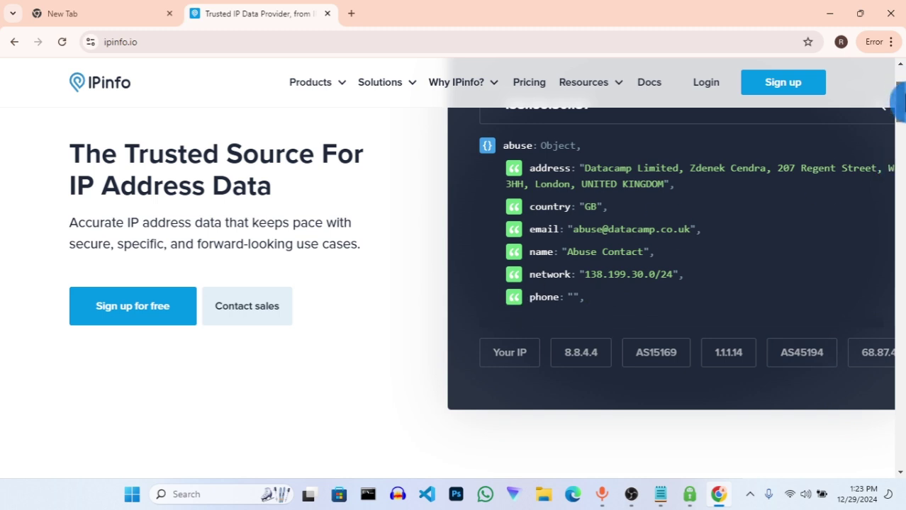
scroll(896, 87, up, 1)
mouse_move(899, 86)
mouse_down()
mouse_move(897, 142)
mouse_move(899, 92)
mouse_up()
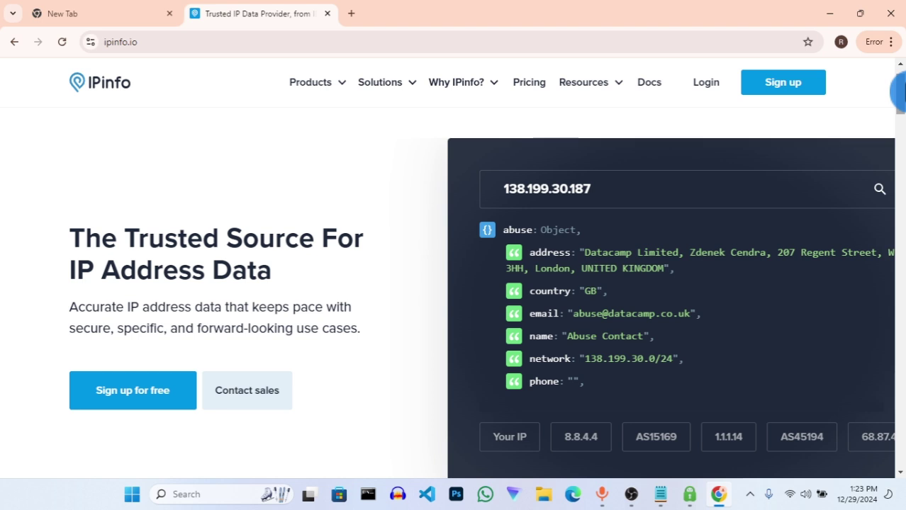
scroll(900, 99, up, 1)
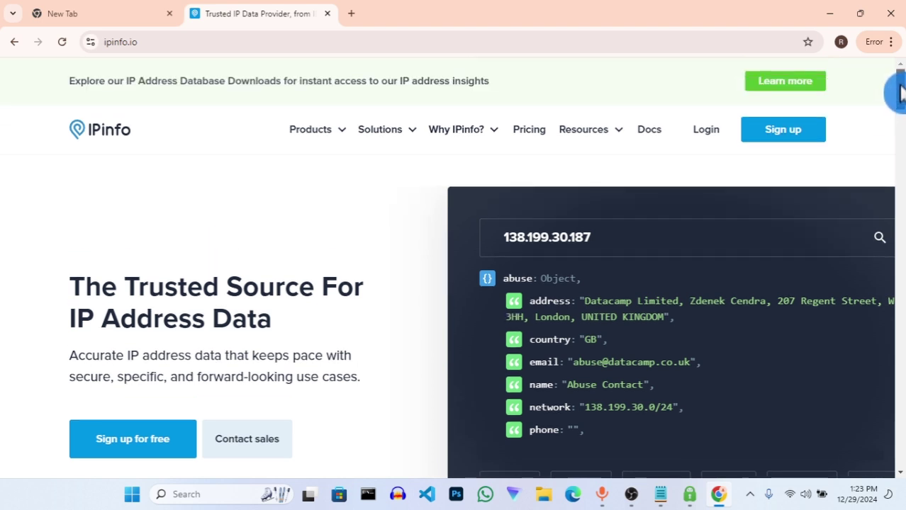